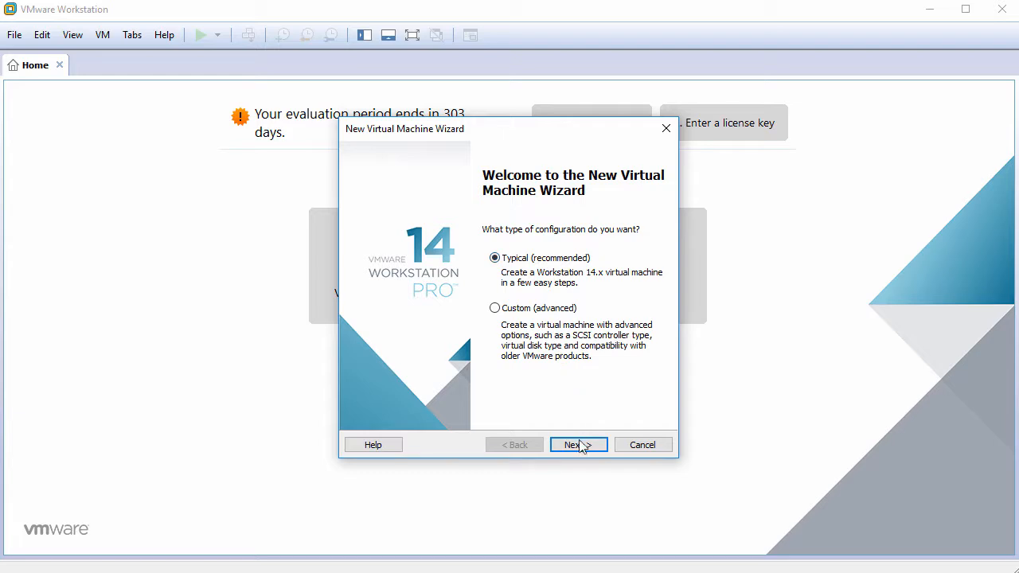
- Create a Typical VM with OS installation deferred and guest type Linux, Ubuntu 64-bit
{"action": "left_click", "coordinate": [579, 445]}
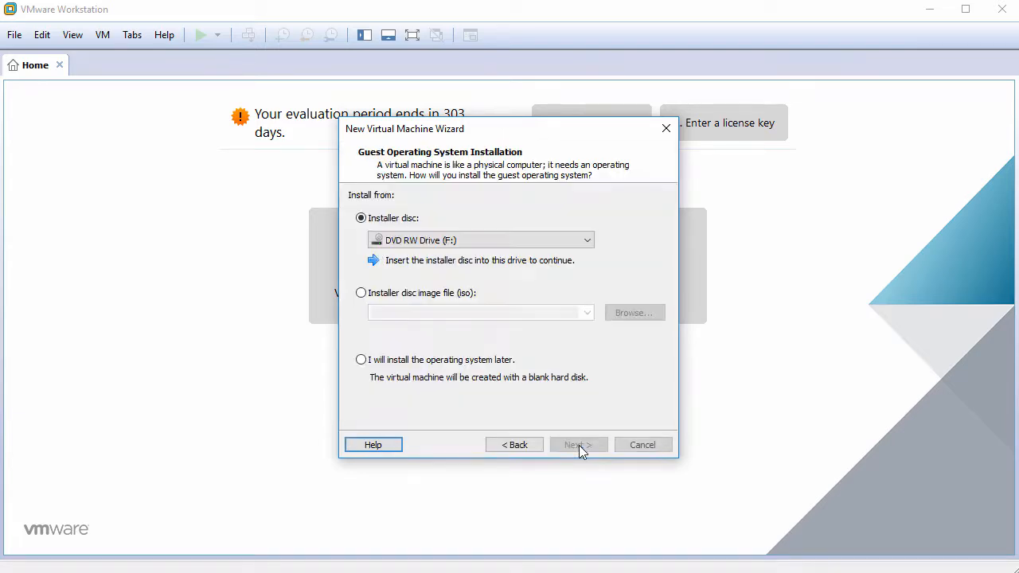
{"action": "left_click", "coordinate": [424, 366]}
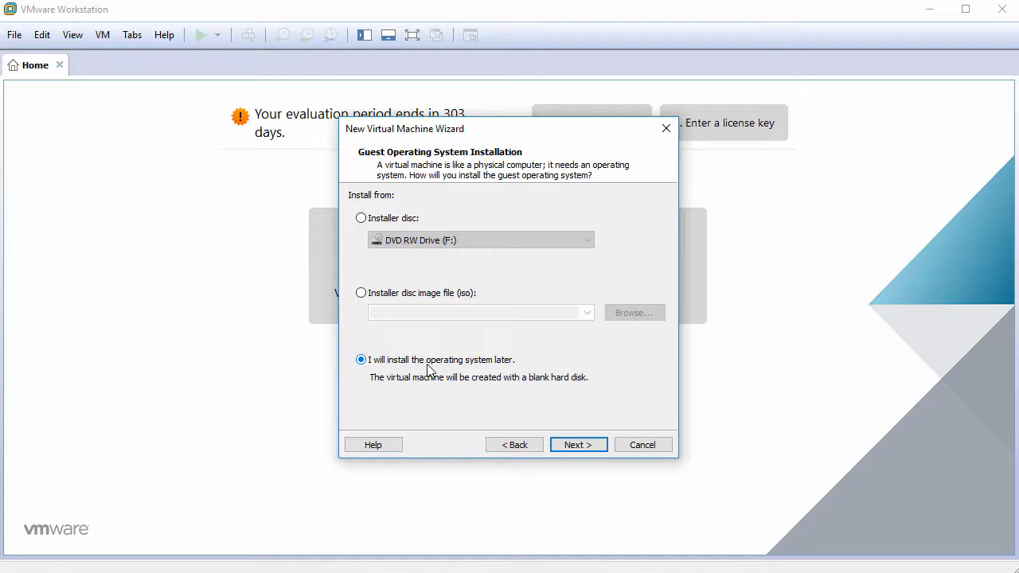
{"action": "left_click", "coordinate": [585, 448]}
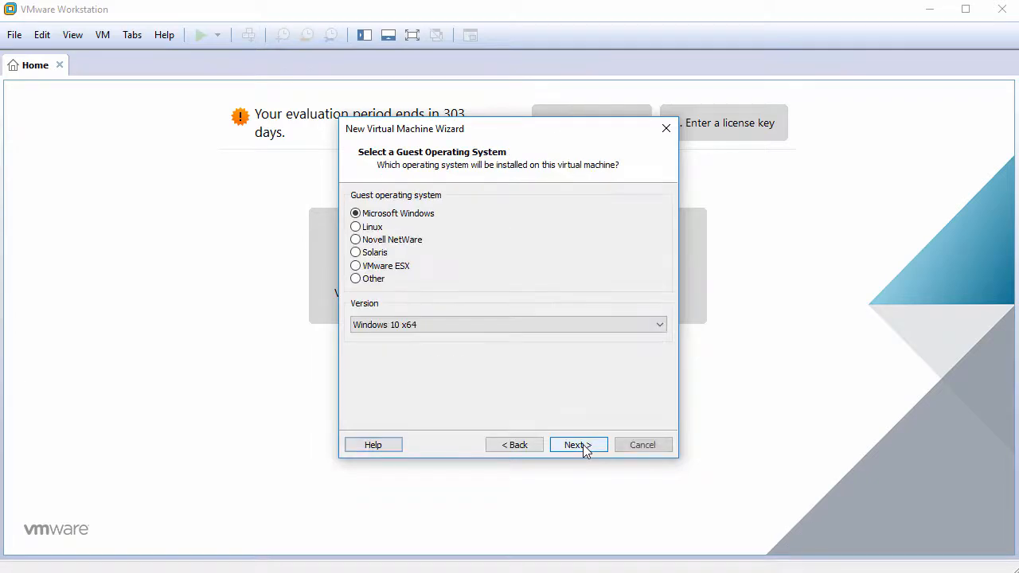
{"action": "left_click", "coordinate": [376, 228]}
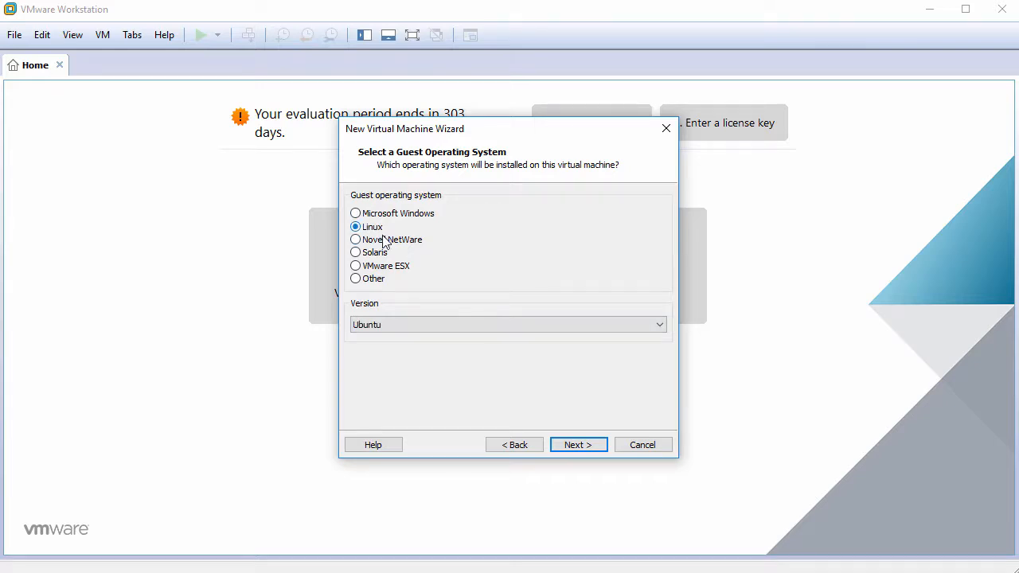
{"action": "left_click", "coordinate": [482, 327]}
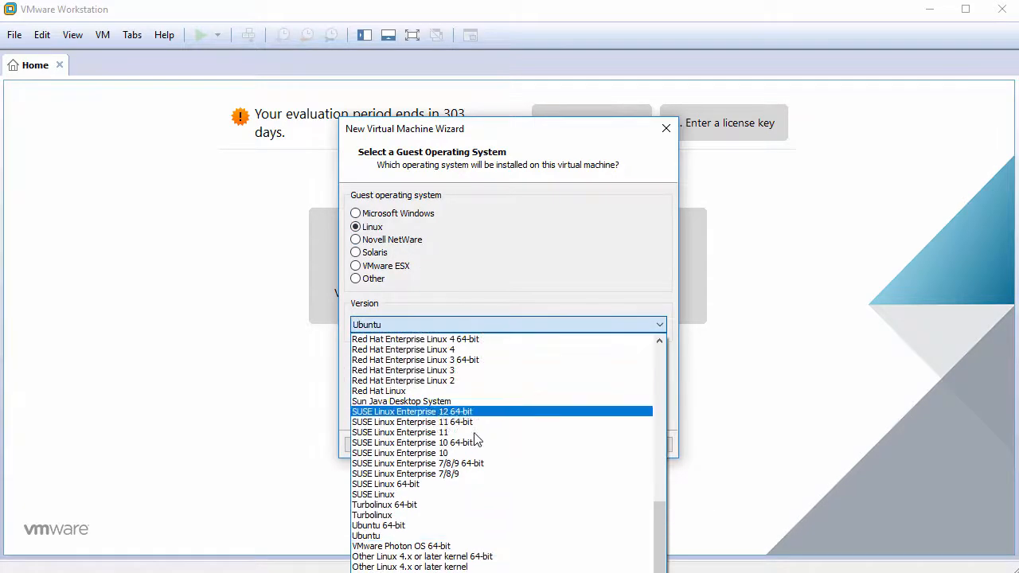
{"action": "left_click", "coordinate": [449, 527]}
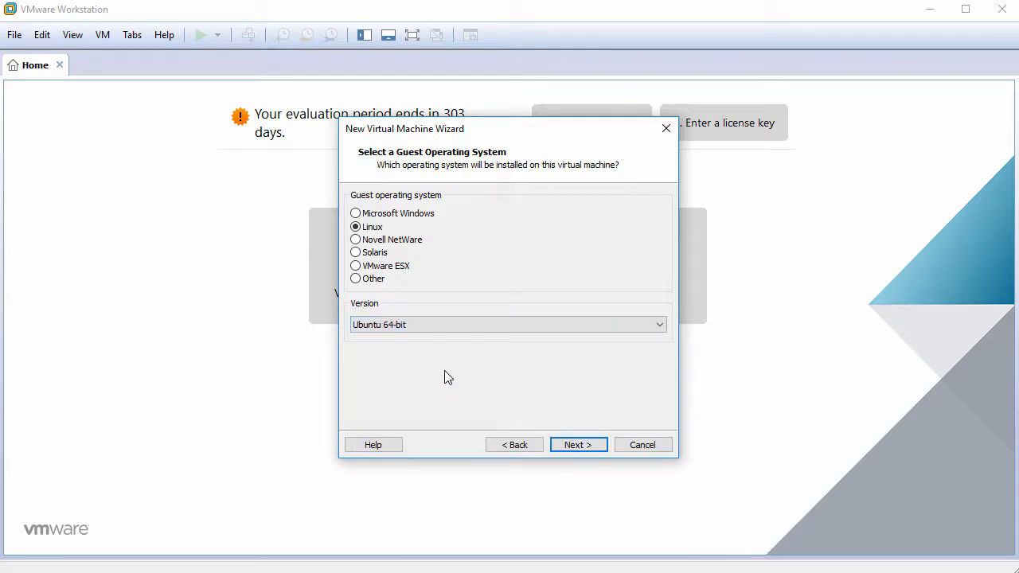
- Name the VM UbuntuMATE16.04.4 and give it a 60 GB single-file virtual disk
{"action": "left_click", "coordinate": [578, 446]}
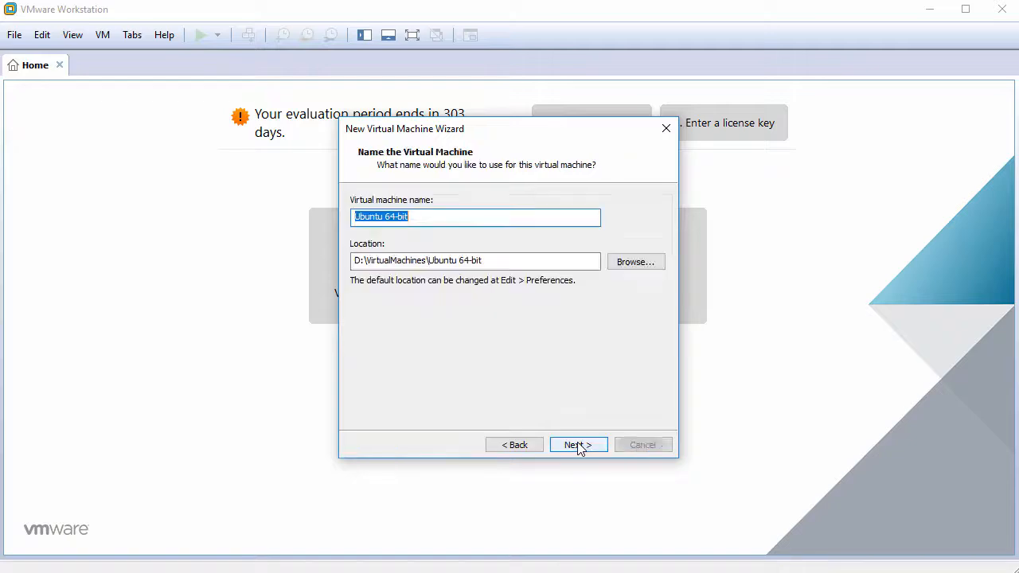
{"action": "type", "text": "Ub"}
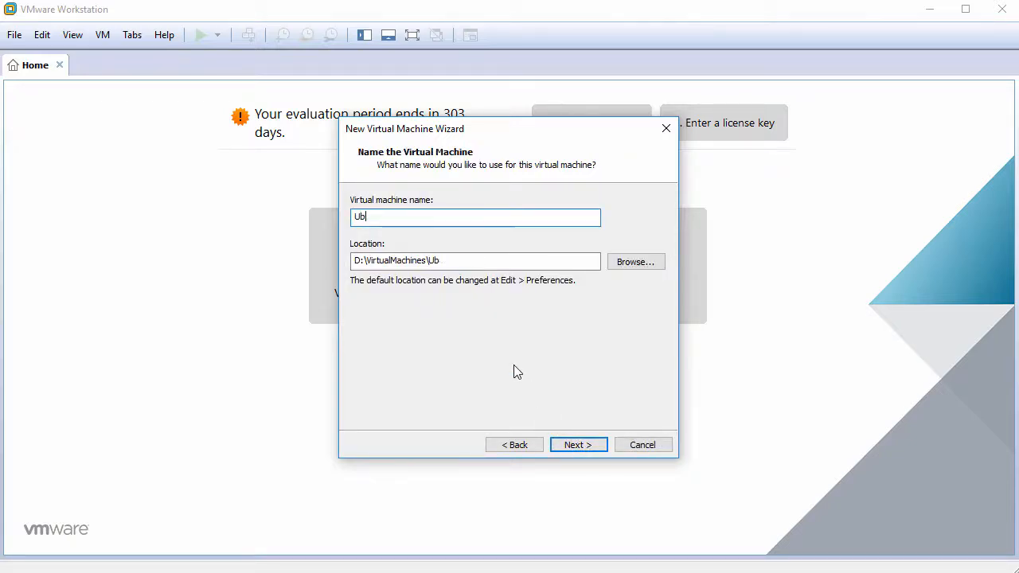
{"action": "type", "text": "untuMATE16.04.4"}
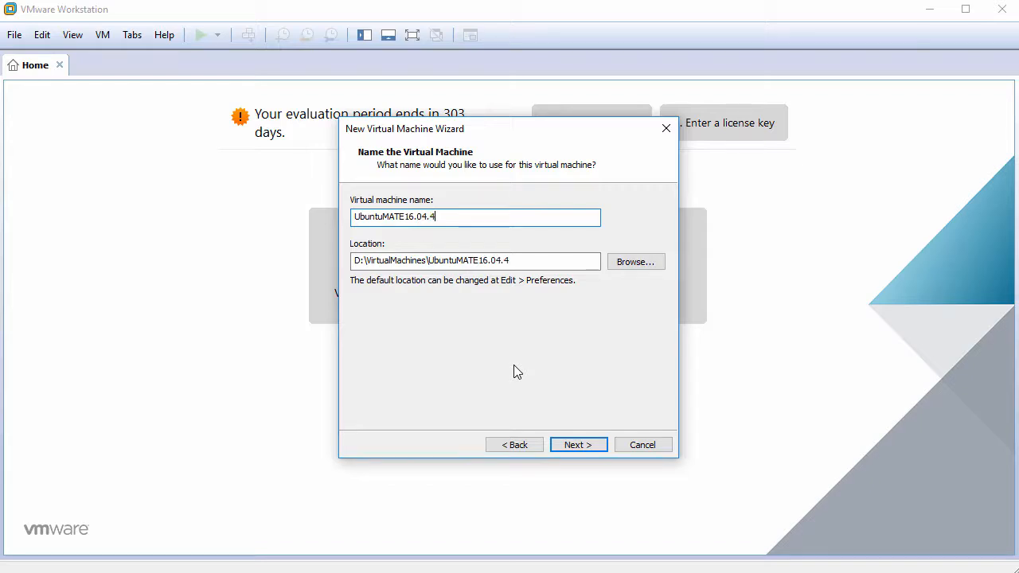
{"action": "left_click", "coordinate": [588, 445]}
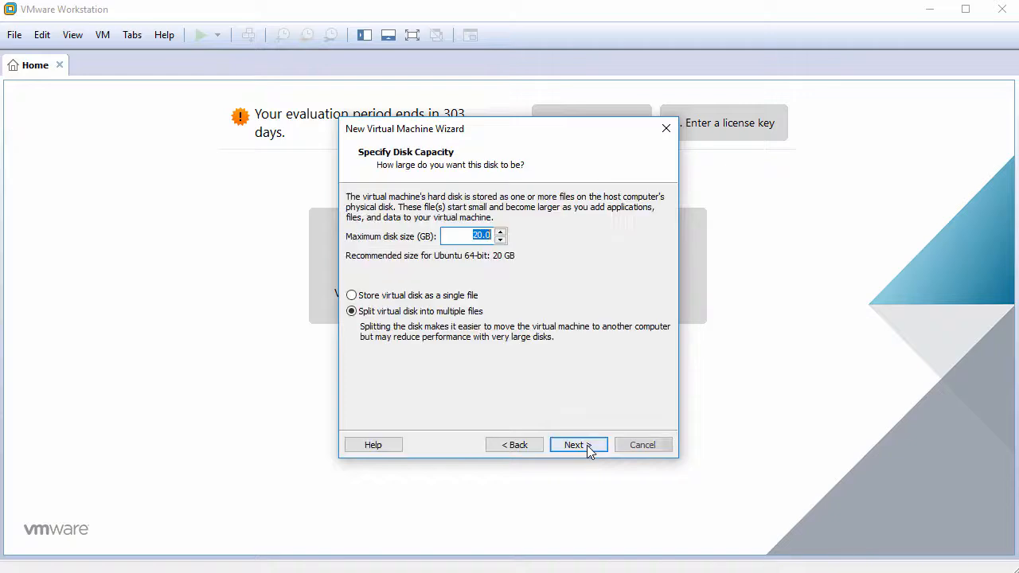
{"action": "type", "text": "60"}
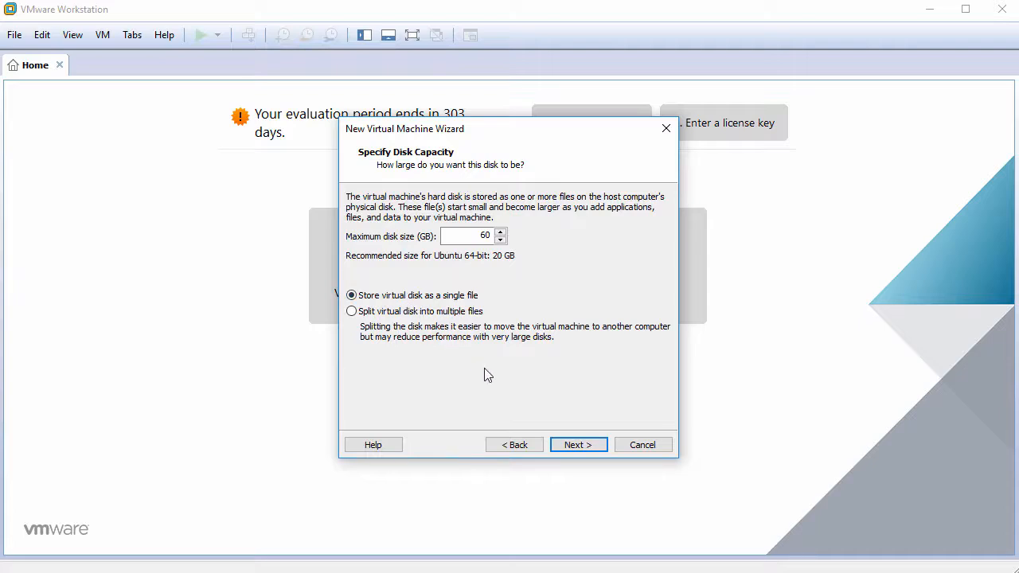
{"action": "left_click", "coordinate": [576, 445]}
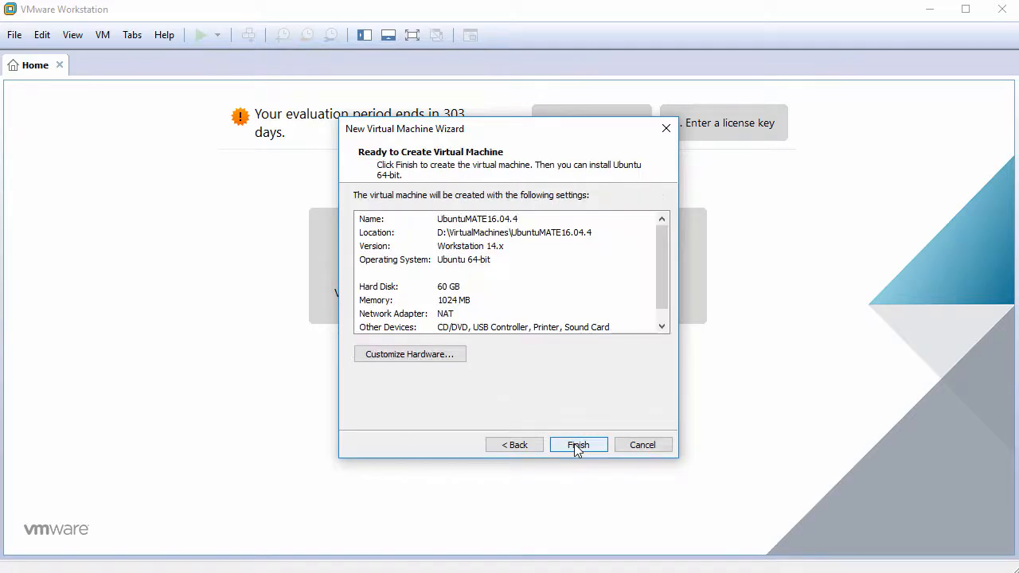
- In the hardware settings, set the processor to 2 cores
{"action": "left_click", "coordinate": [428, 356]}
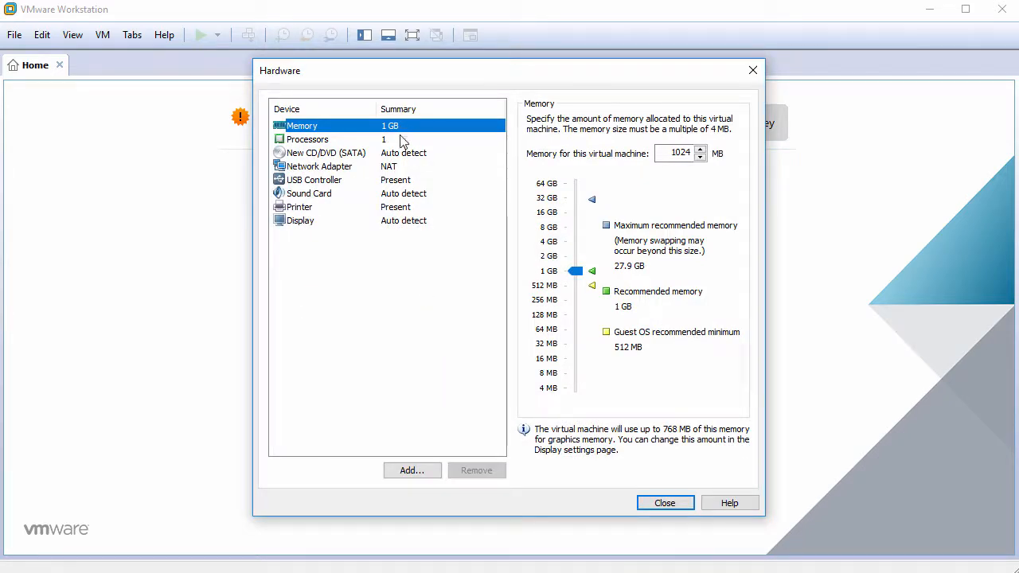
{"action": "left_click", "coordinate": [404, 142]}
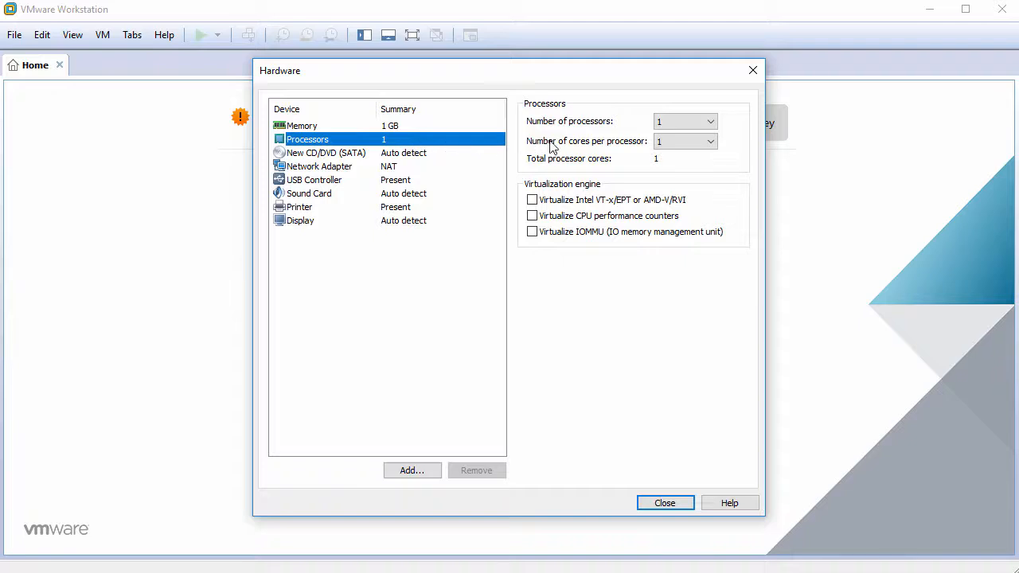
{"action": "left_click", "coordinate": [681, 141]}
{"action": "left_click", "coordinate": [686, 167]}
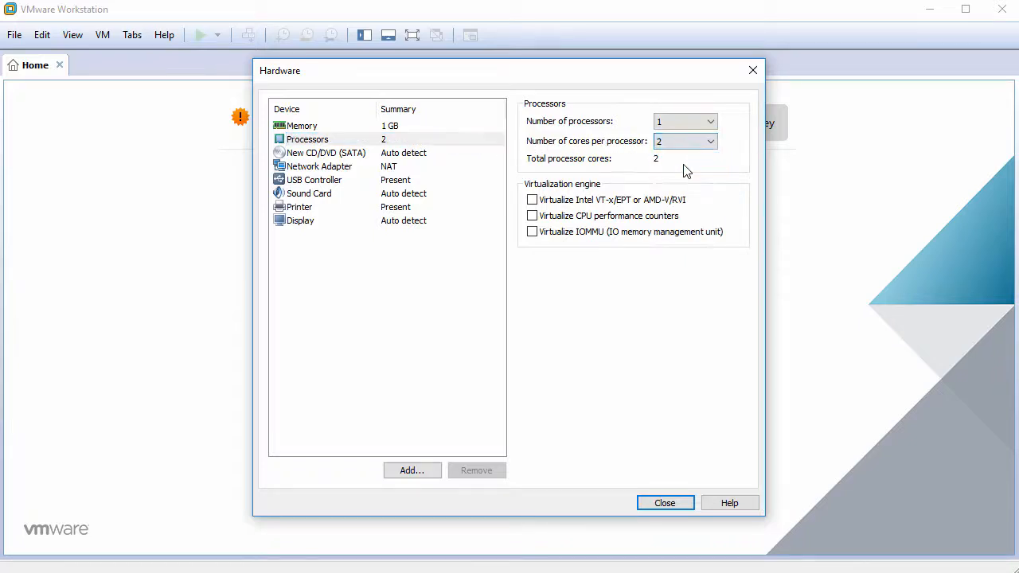
- Attach ubuntu-mate-16.04.4-desktop-amd64.iso as the CD/DVD drive's ISO image
{"action": "left_click", "coordinate": [377, 156]}
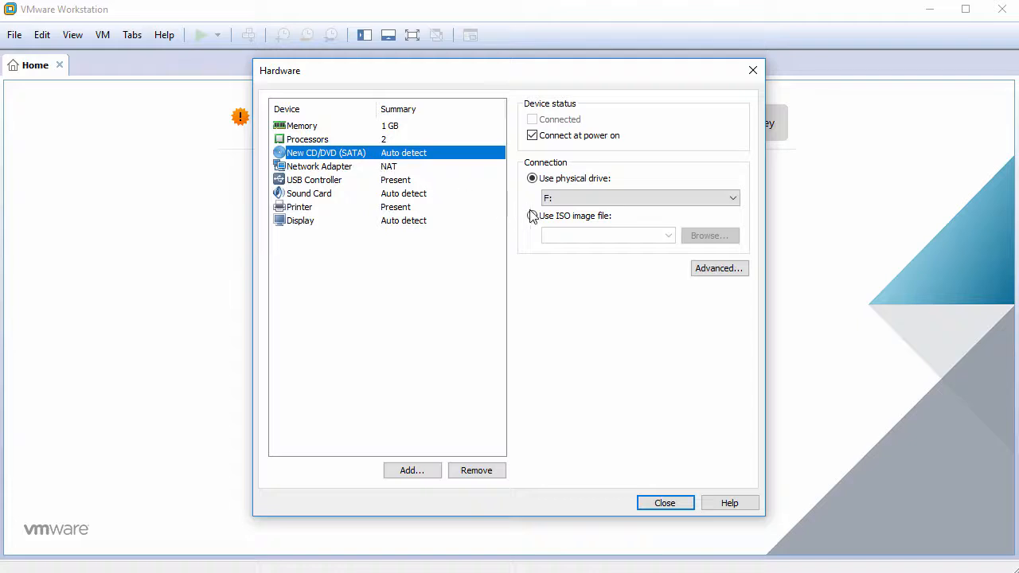
{"action": "left_click", "coordinate": [557, 217]}
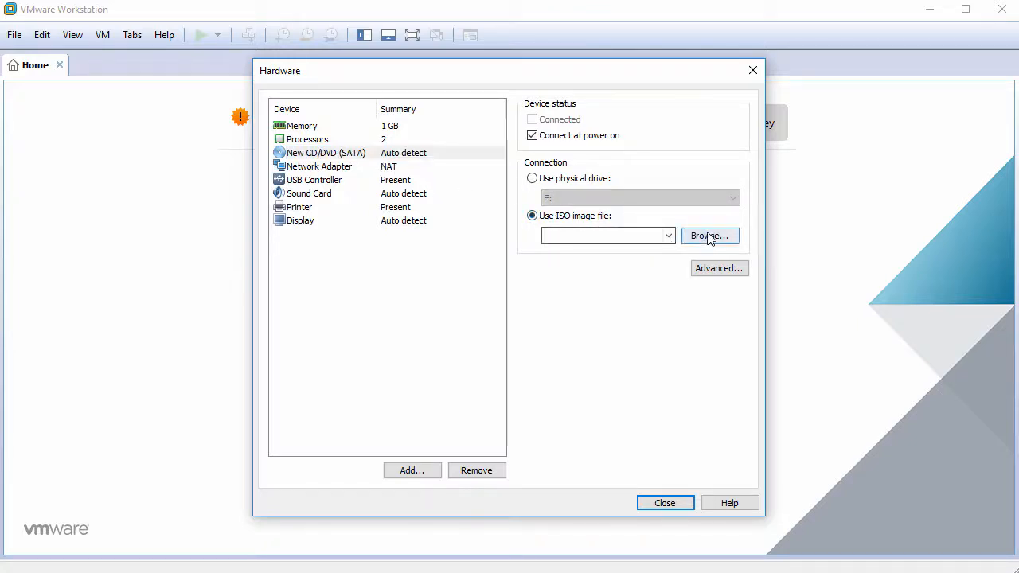
{"action": "left_click", "coordinate": [706, 236]}
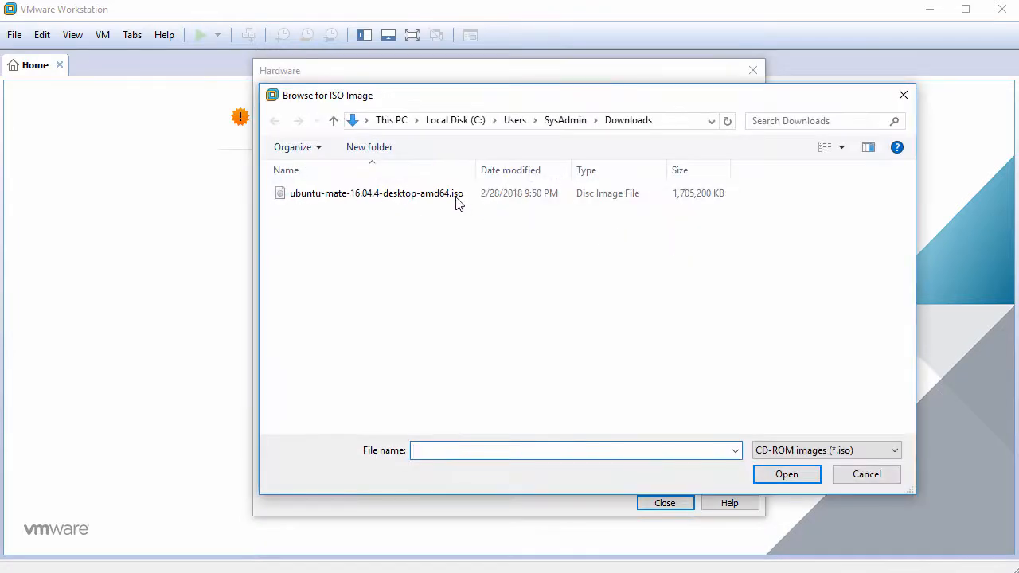
{"action": "left_click", "coordinate": [439, 196]}
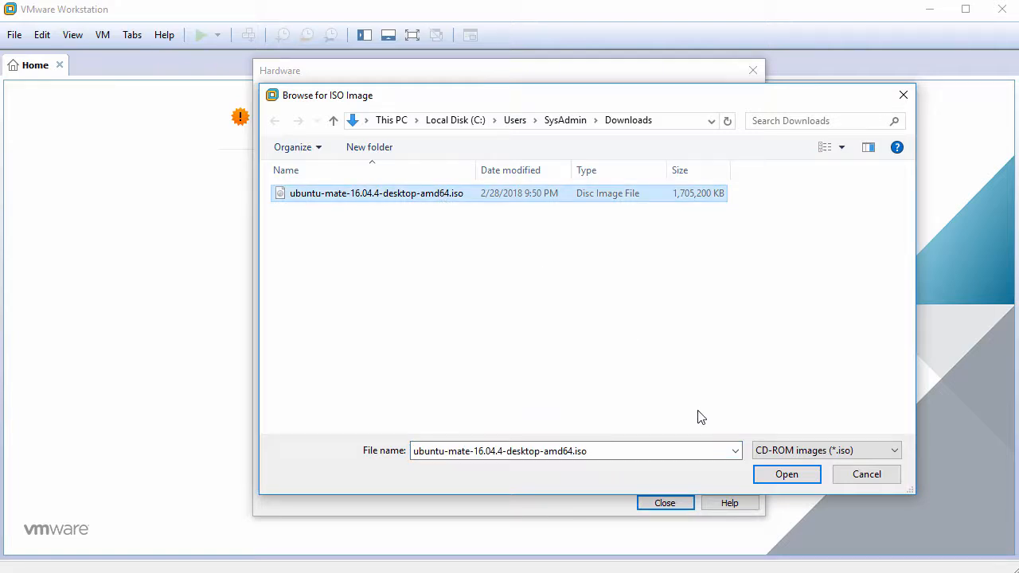
{"action": "left_click", "coordinate": [785, 475]}
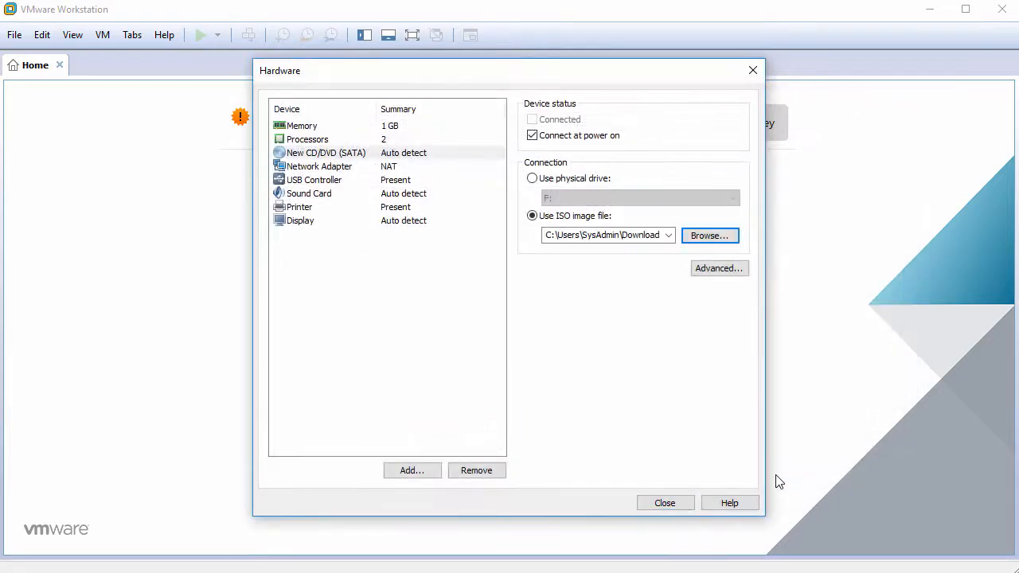
- Remove the USB Controller, Sound Card and Printer from the VM
{"action": "left_click", "coordinate": [329, 183]}
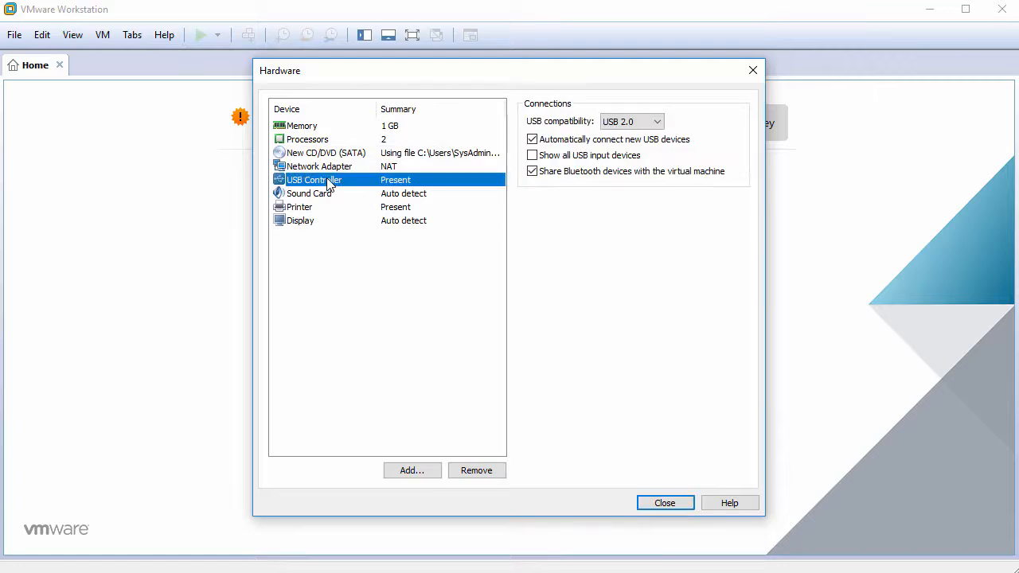
{"action": "left_click", "coordinate": [478, 471]}
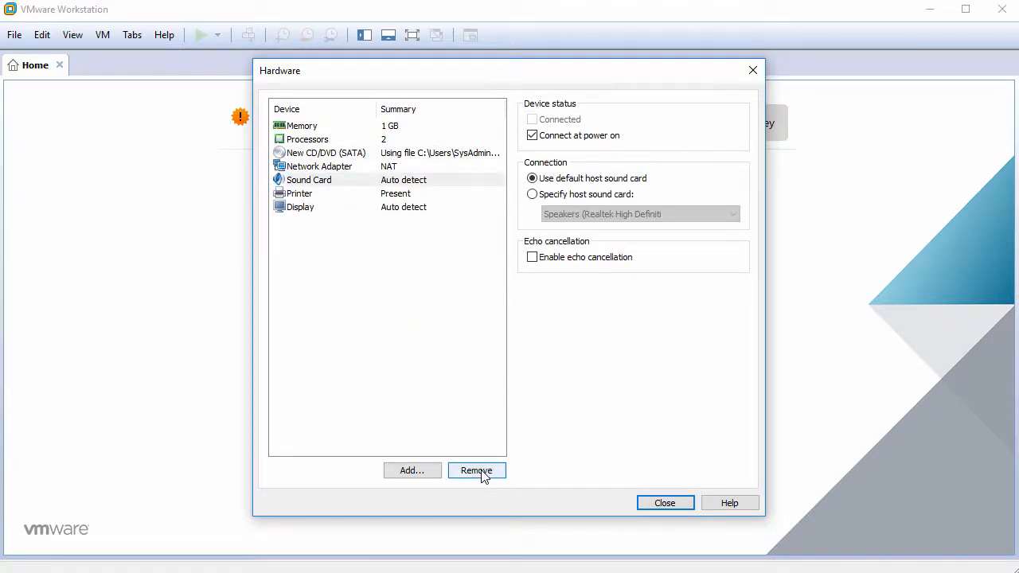
{"action": "left_click", "coordinate": [478, 470]}
{"action": "left_click", "coordinate": [481, 471]}
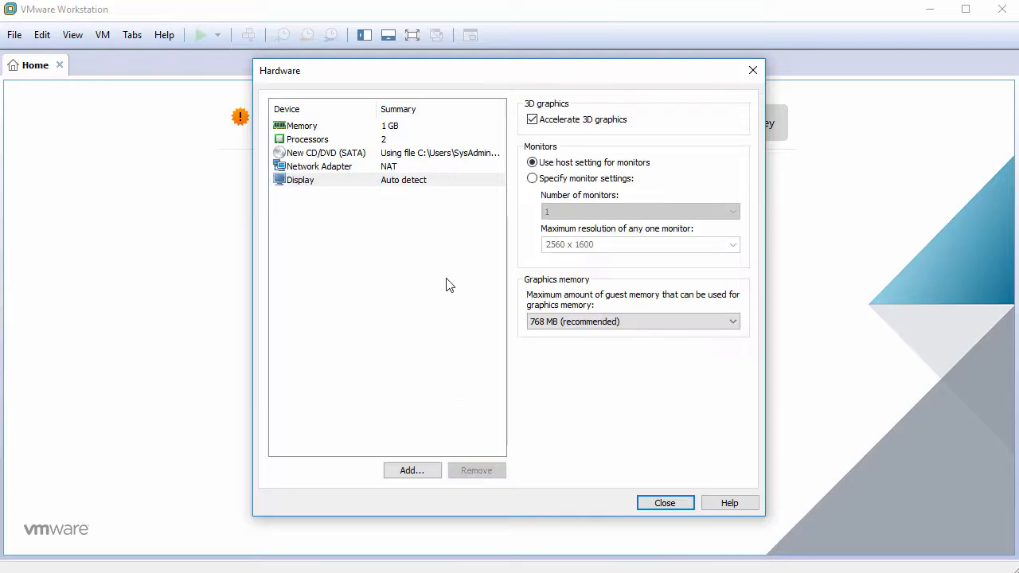
- Turn off Accelerate 3D graphics in Display settings and close the hardware dialog
{"action": "left_click", "coordinate": [430, 184]}
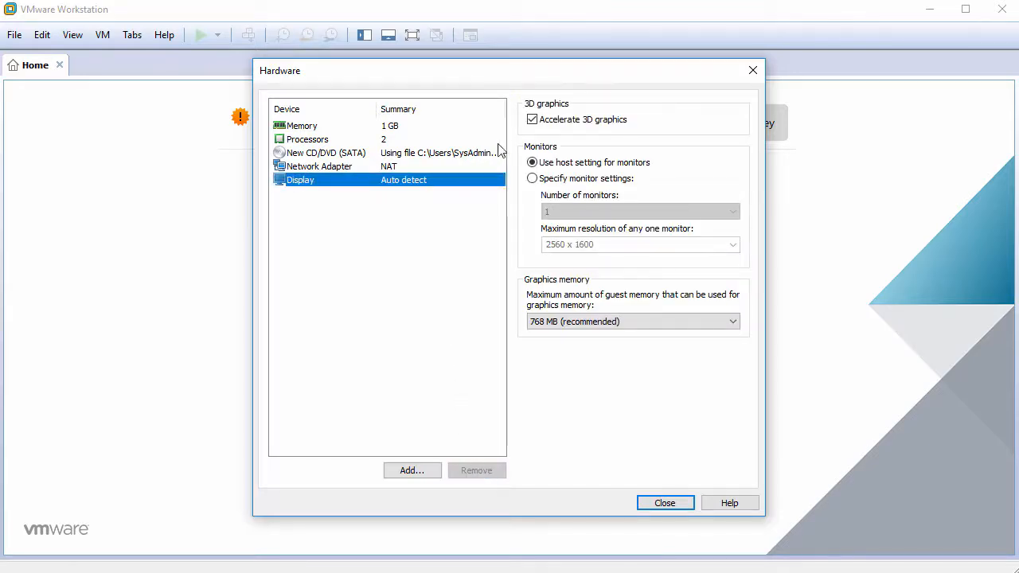
{"action": "left_click", "coordinate": [532, 119]}
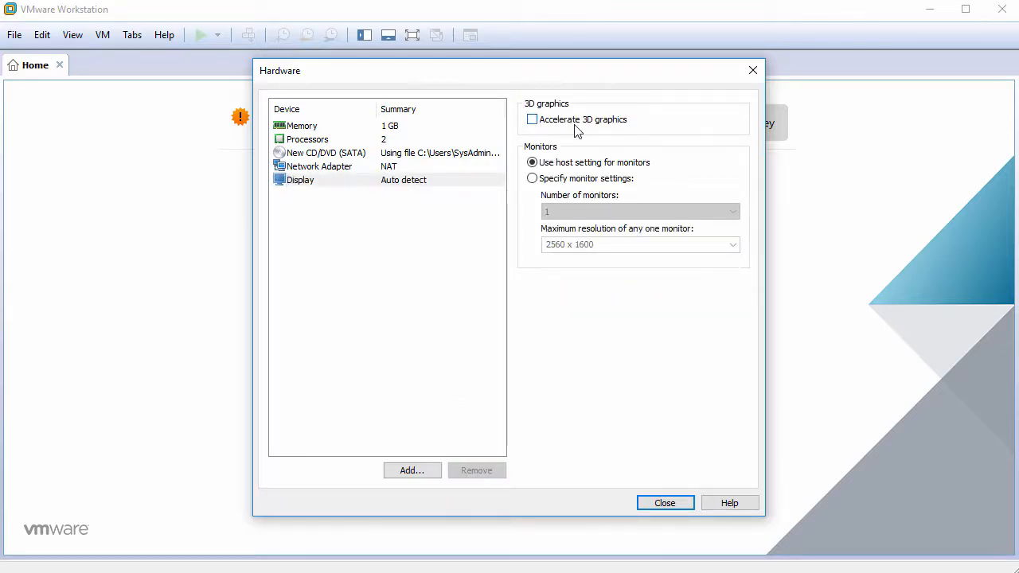
{"action": "left_click", "coordinate": [672, 504]}
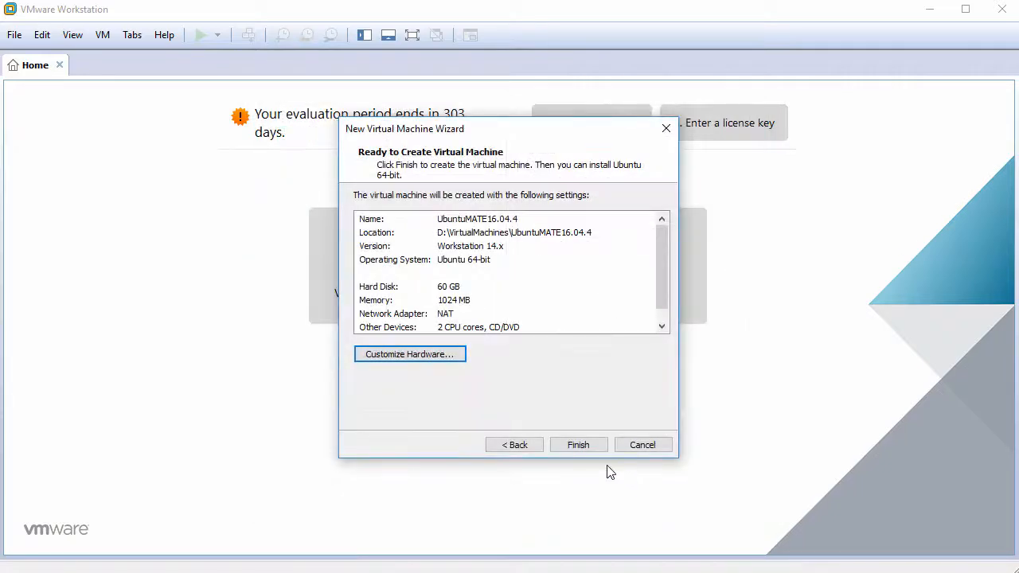
- Finish creating UbuntuMATE16.04.4 and power it on to boot the Ubuntu MATE ISO
{"action": "left_click", "coordinate": [579, 446]}
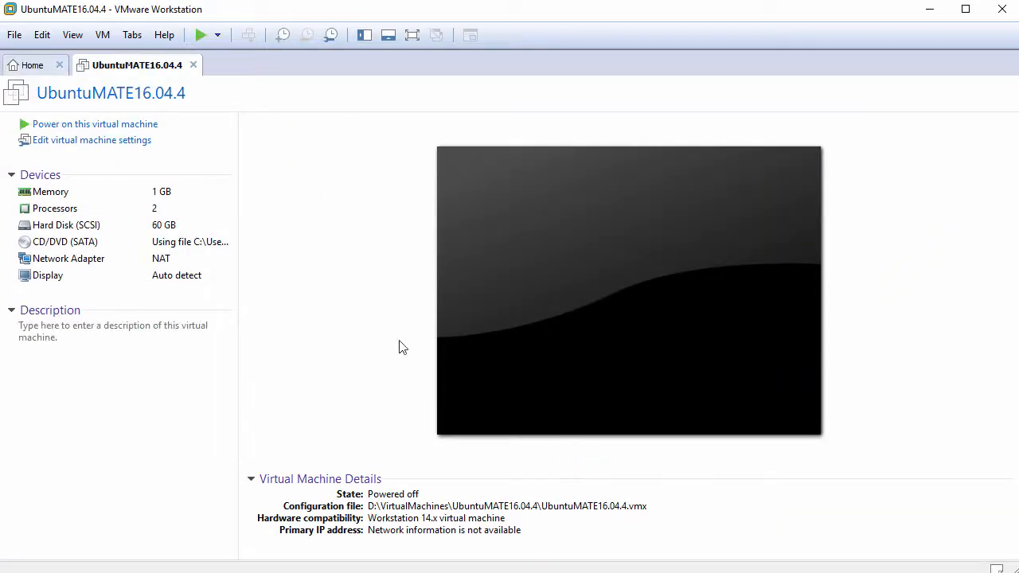
{"action": "left_click", "coordinate": [105, 128]}
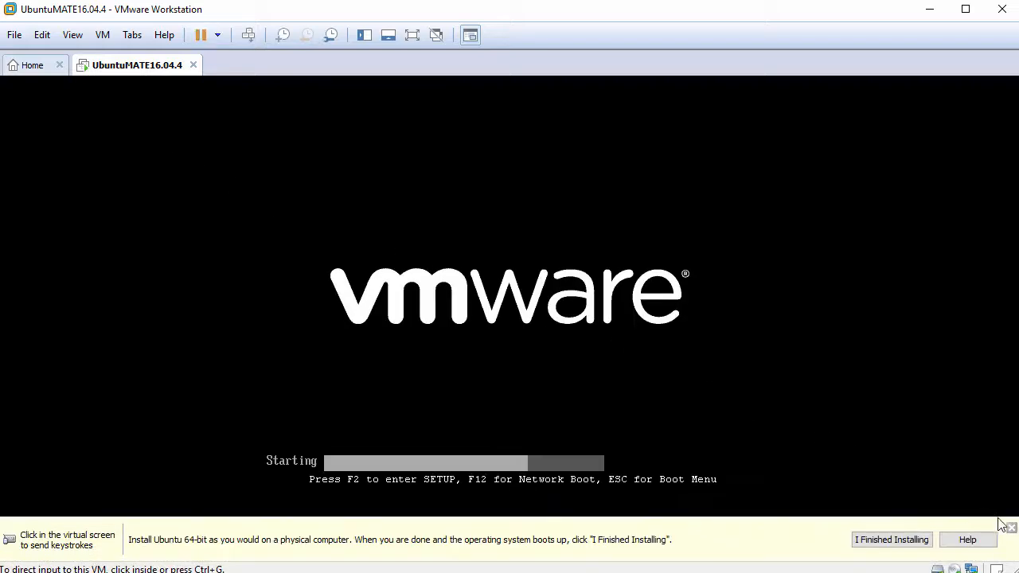
{"action": "left_click", "coordinate": [1011, 528]}
{"action": "left_click", "coordinate": [691, 447]}
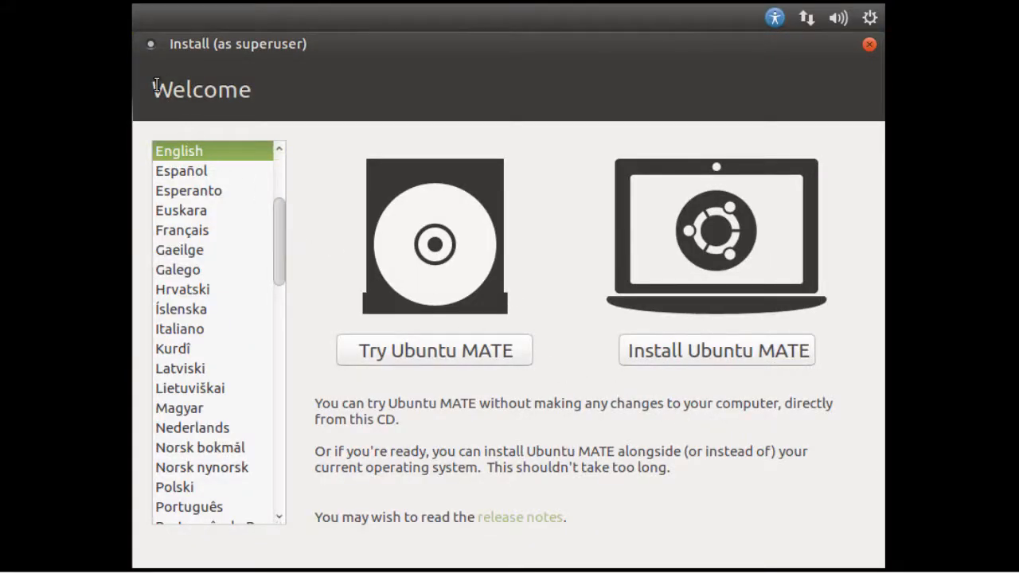
- Choose Install Ubuntu MATE with download updates and third-party software enabled, then continue
{"action": "left_click_drag", "start_coordinate": [156, 86], "coordinate": [263, 90]}
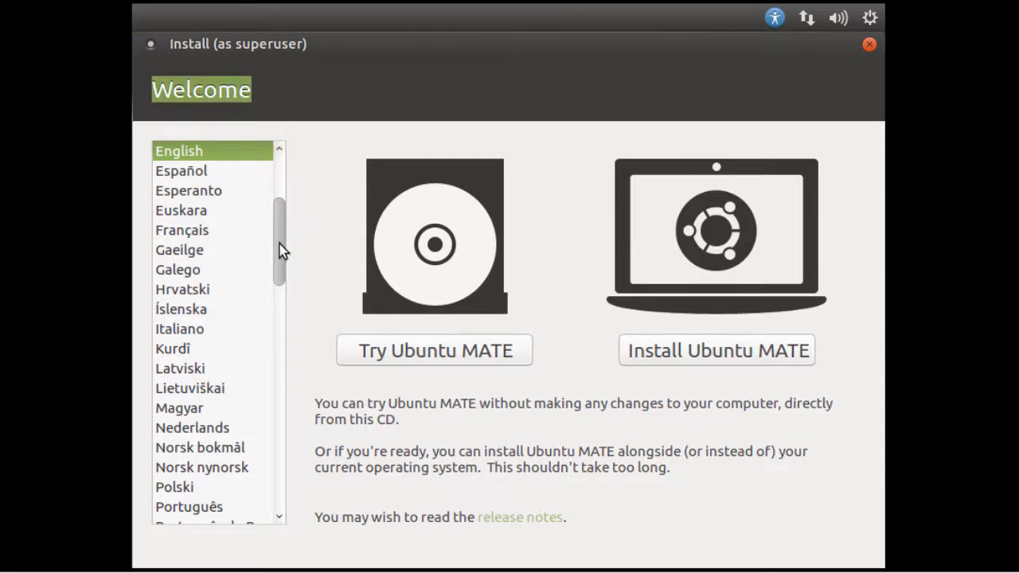
{"action": "left_click_drag", "start_coordinate": [279, 249], "coordinate": [286, 226]}
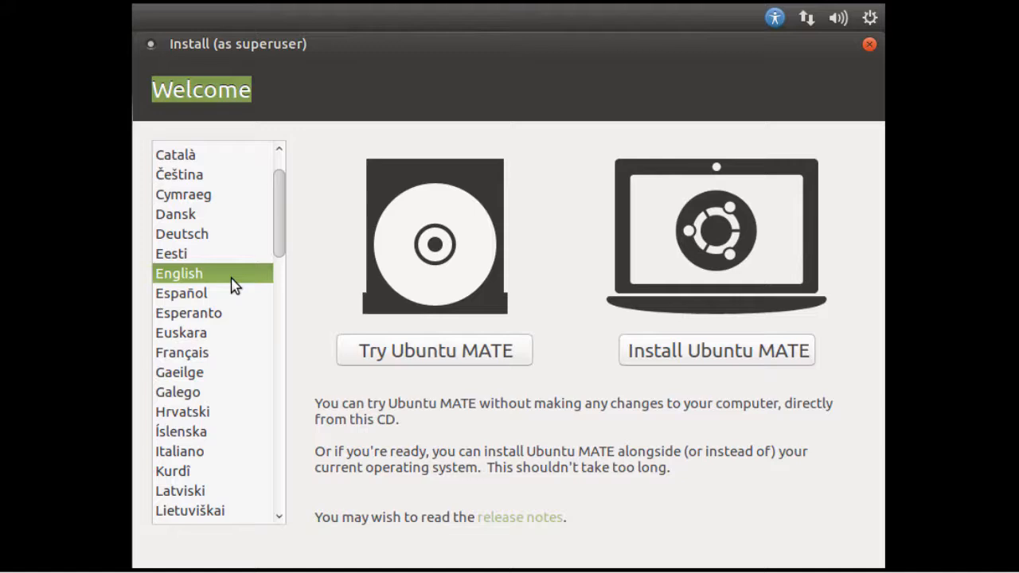
{"action": "left_click", "coordinate": [699, 354]}
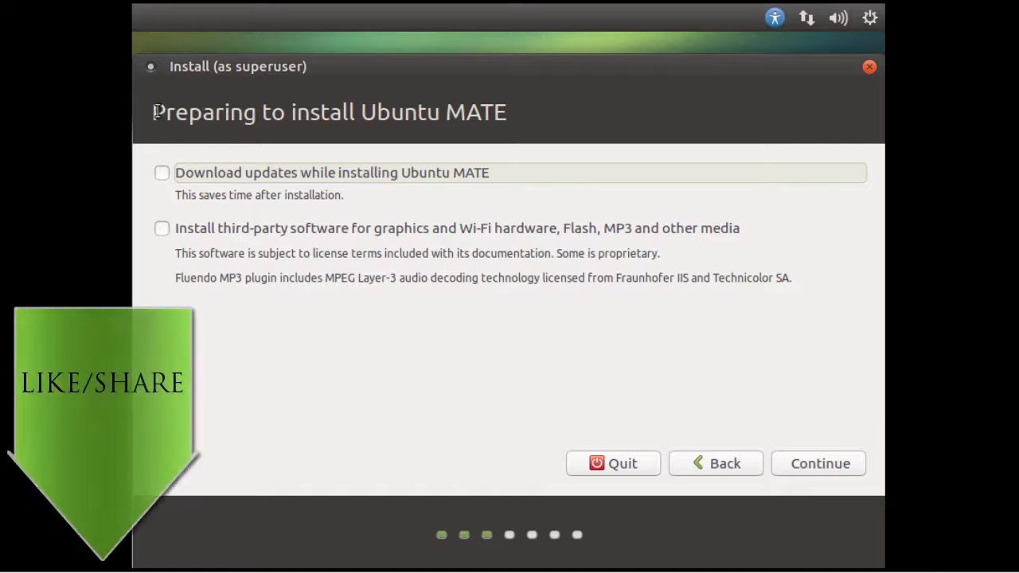
{"action": "left_click_drag", "start_coordinate": [154, 112], "coordinate": [517, 106]}
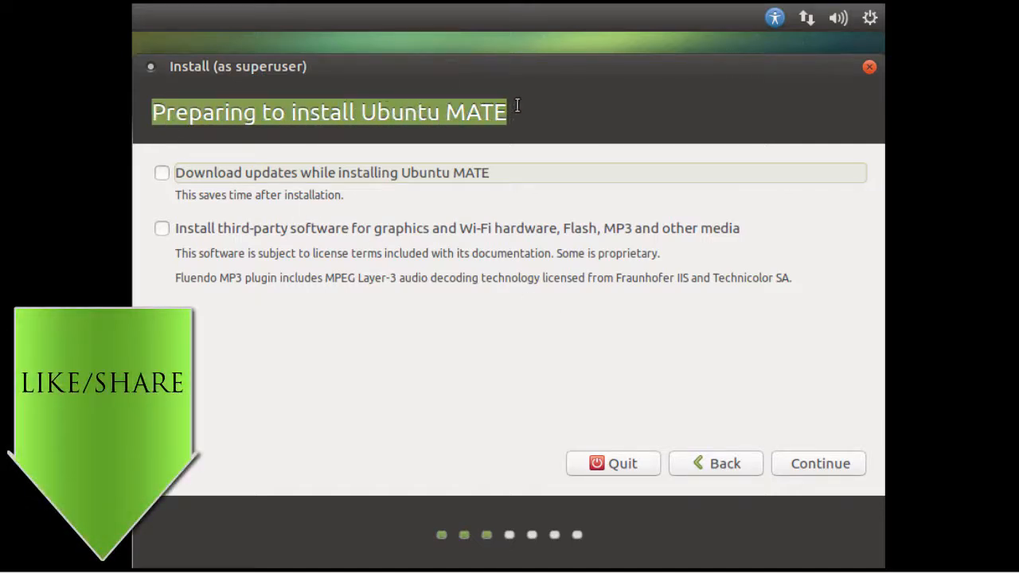
{"action": "left_click", "coordinate": [163, 179]}
{"action": "left_click", "coordinate": [164, 231]}
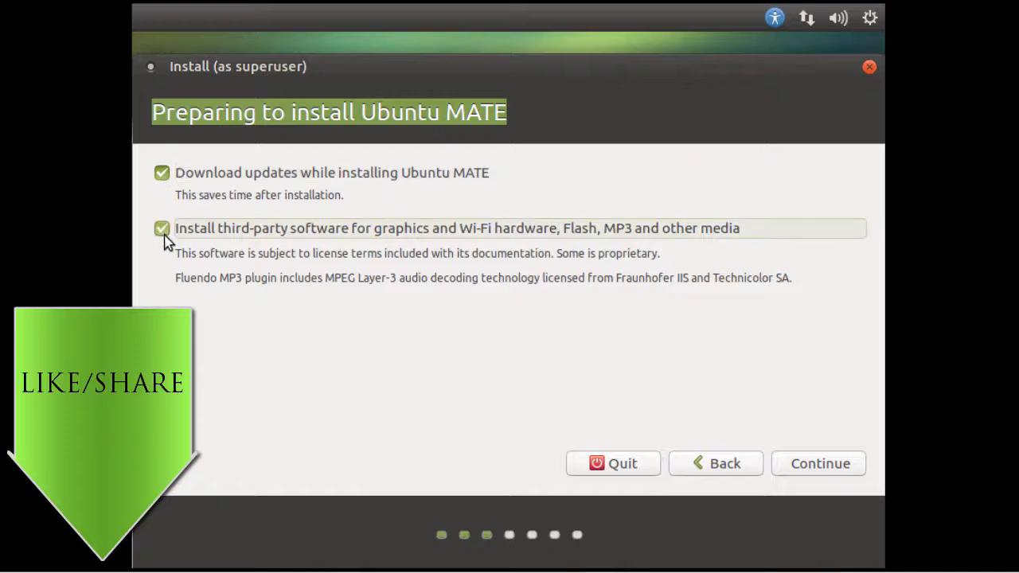
{"action": "left_click", "coordinate": [816, 476]}
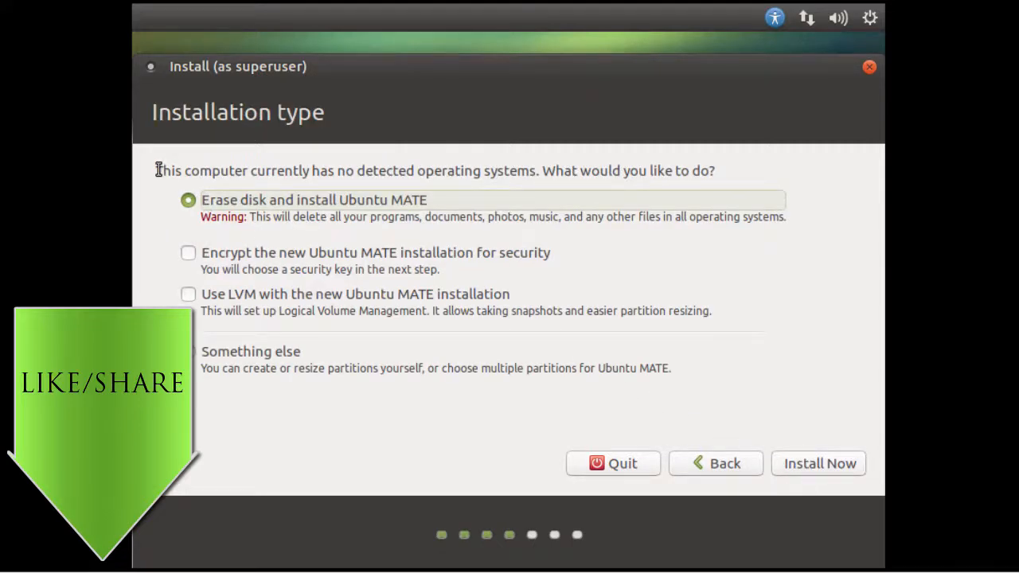
- Keep Erase disk and install Ubuntu MATE, then confirm writing ext4 and swap partitions
{"action": "left_click_drag", "start_coordinate": [157, 171], "coordinate": [741, 164]}
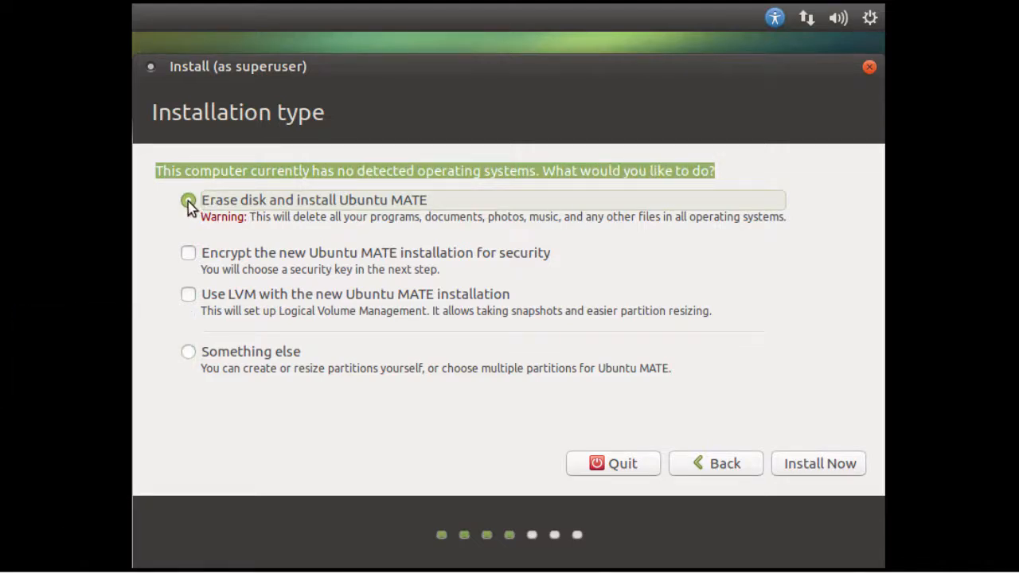
{"action": "left_click", "coordinate": [810, 464]}
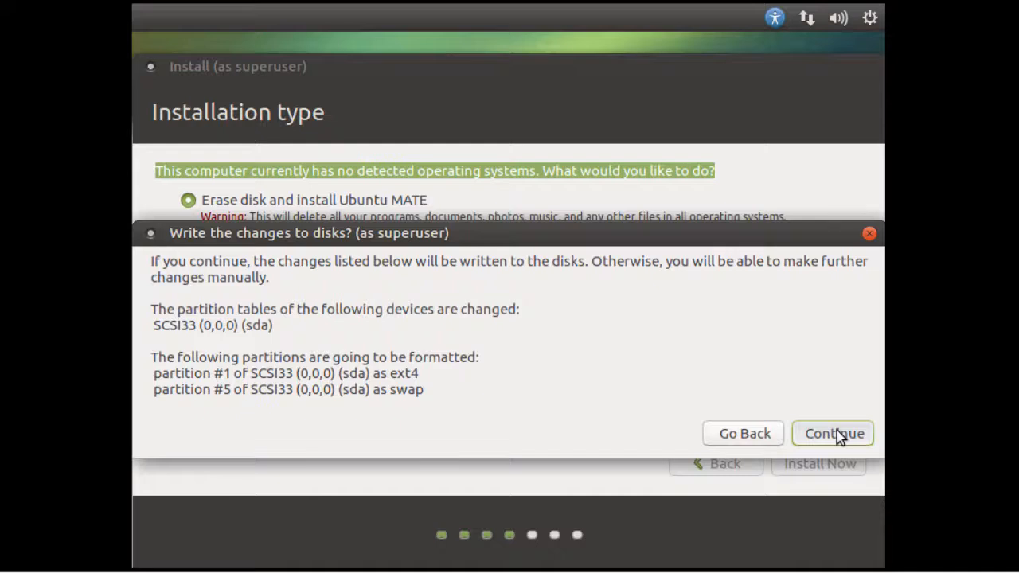
{"action": "left_click", "coordinate": [836, 435]}
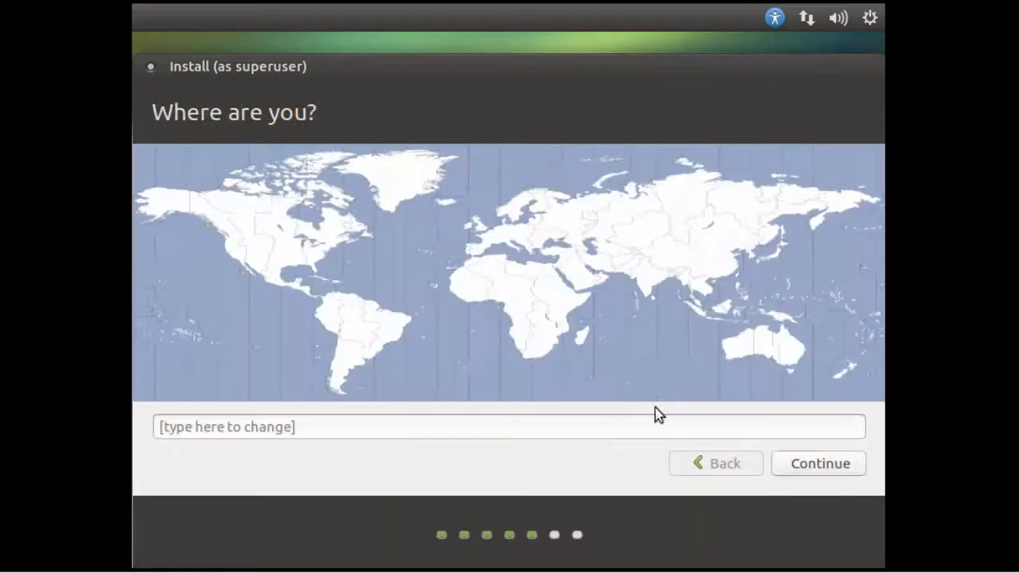
- Set the installer's location to New York
{"action": "left_click_drag", "start_coordinate": [152, 111], "coordinate": [330, 116]}
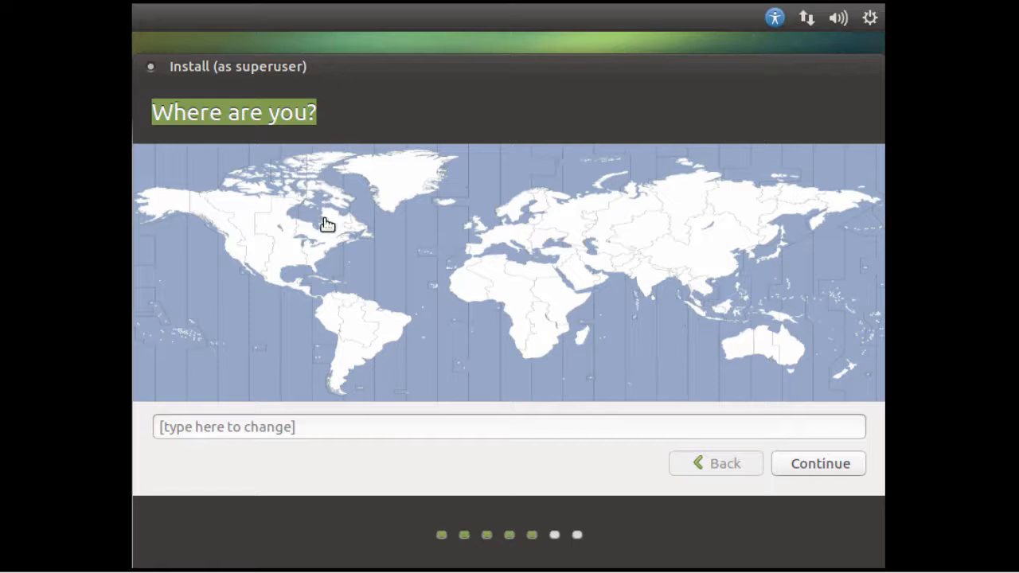
{"action": "left_click", "coordinate": [324, 257]}
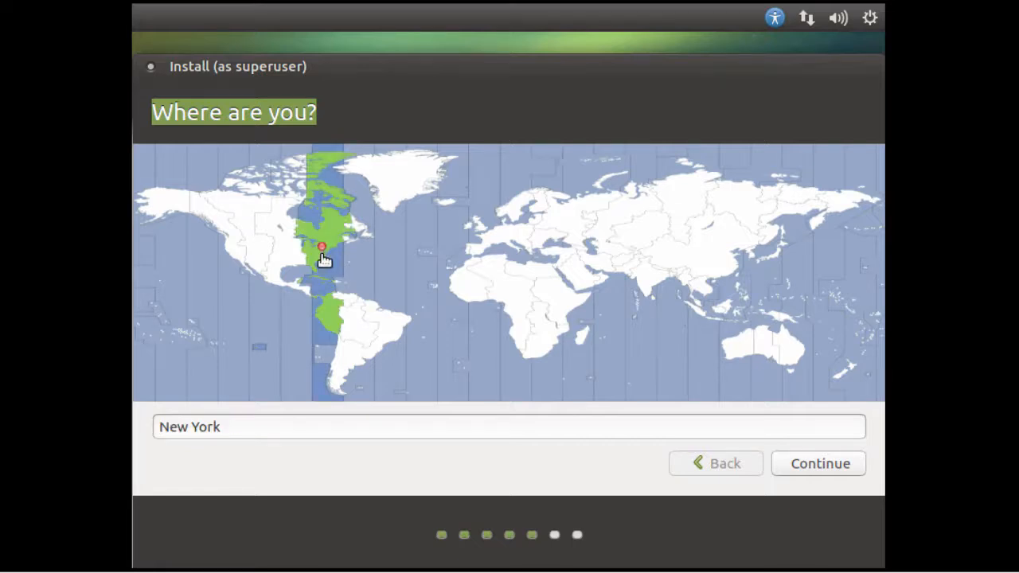
{"action": "left_click", "coordinate": [812, 465]}
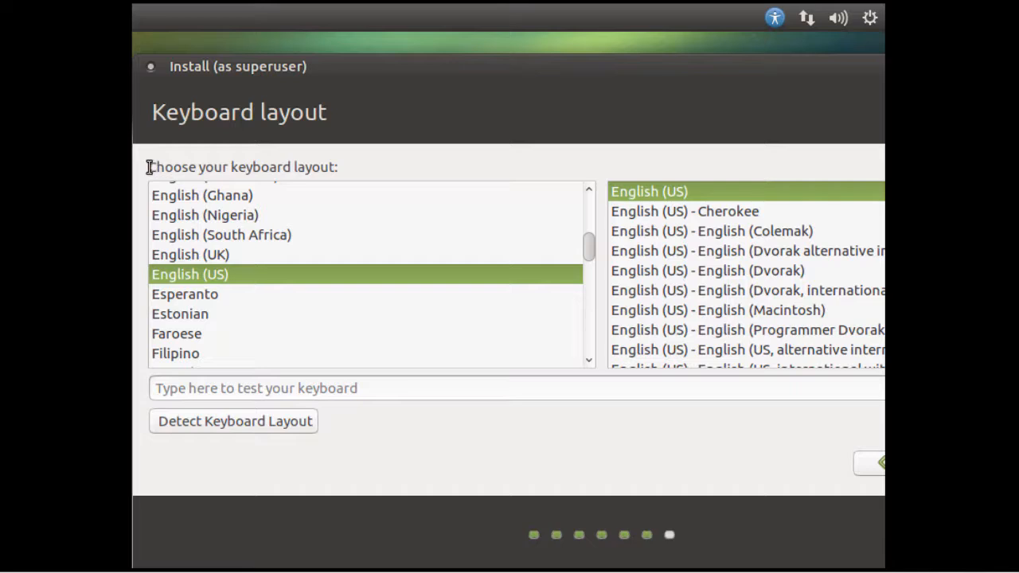
- Keep the English (US) keyboard layout and continue to user setup
{"action": "left_click_drag", "start_coordinate": [150, 166], "coordinate": [375, 166]}
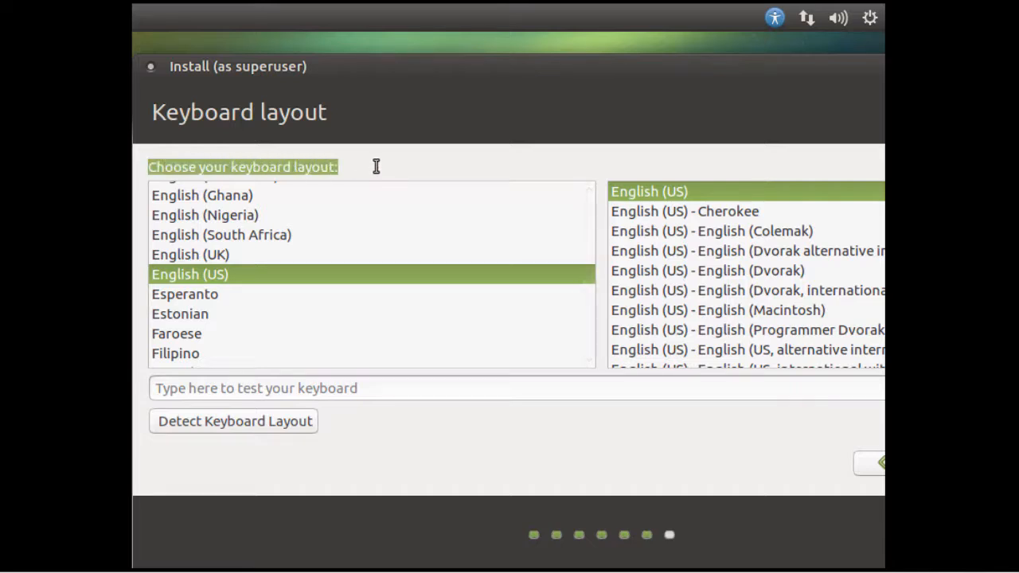
{"action": "mouse_move", "coordinate": [587, 250]}
{"action": "left_mouse_down"}
{"action": "mouse_move", "coordinate": [589, 273]}
{"action": "mouse_move", "coordinate": [585, 240]}
{"action": "left_mouse_up"}
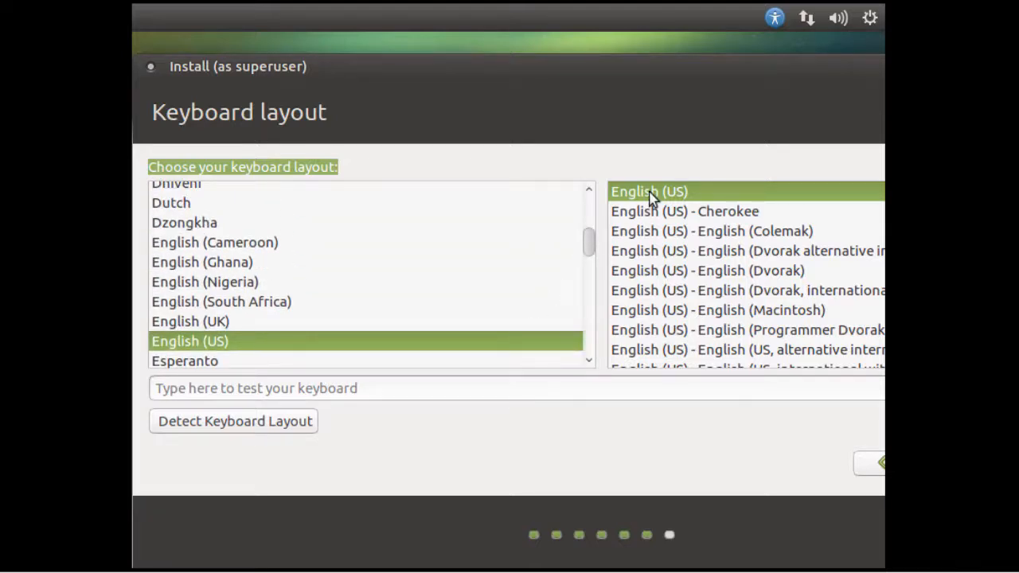
{"action": "left_click_drag", "start_coordinate": [681, 63], "coordinate": [524, 71]}
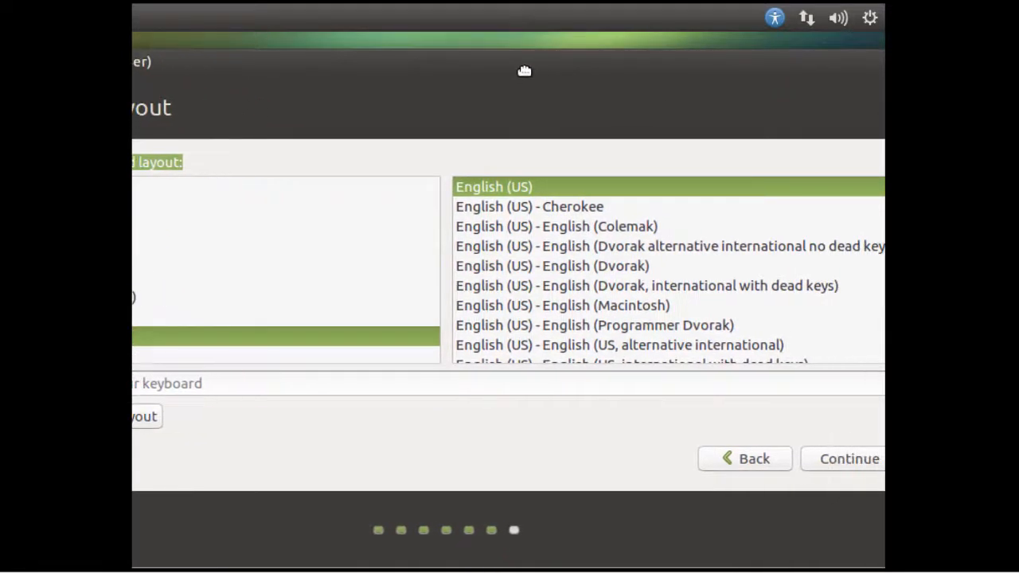
{"action": "left_click", "coordinate": [843, 460]}
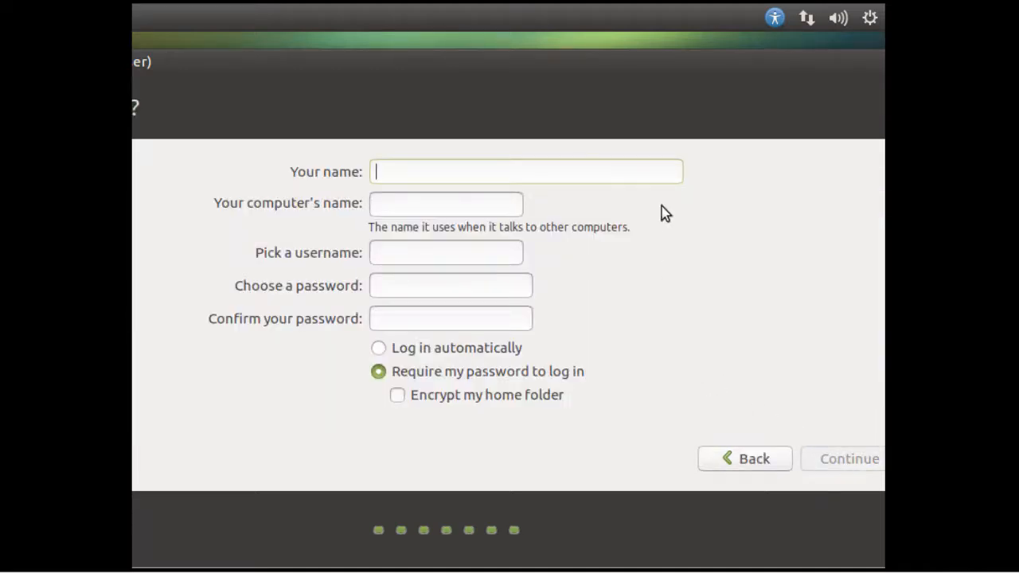
- Enter the full name, computer name ubuntumate2018, username and password twice, then start installing
{"action": "type", "text": "John"}
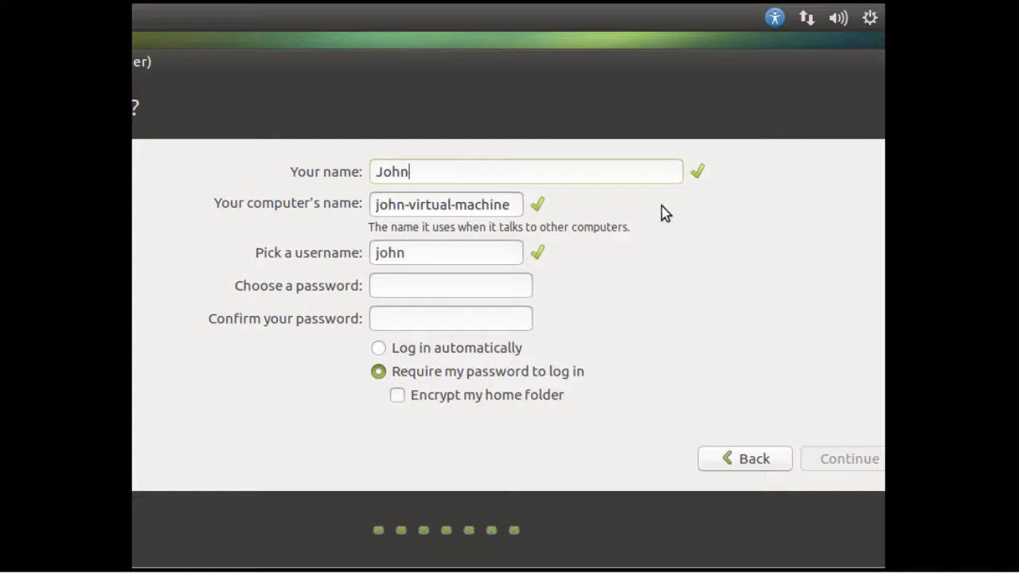
{"action": "type", "text": " Smith"}
{"action": "key", "text": "Tab"}
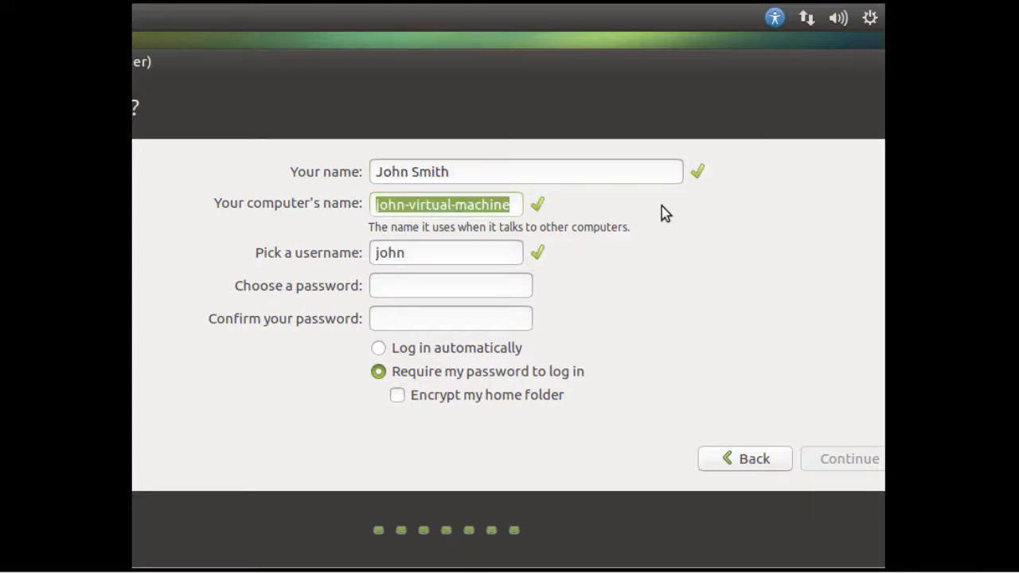
{"action": "type", "text": "ubuntu"}
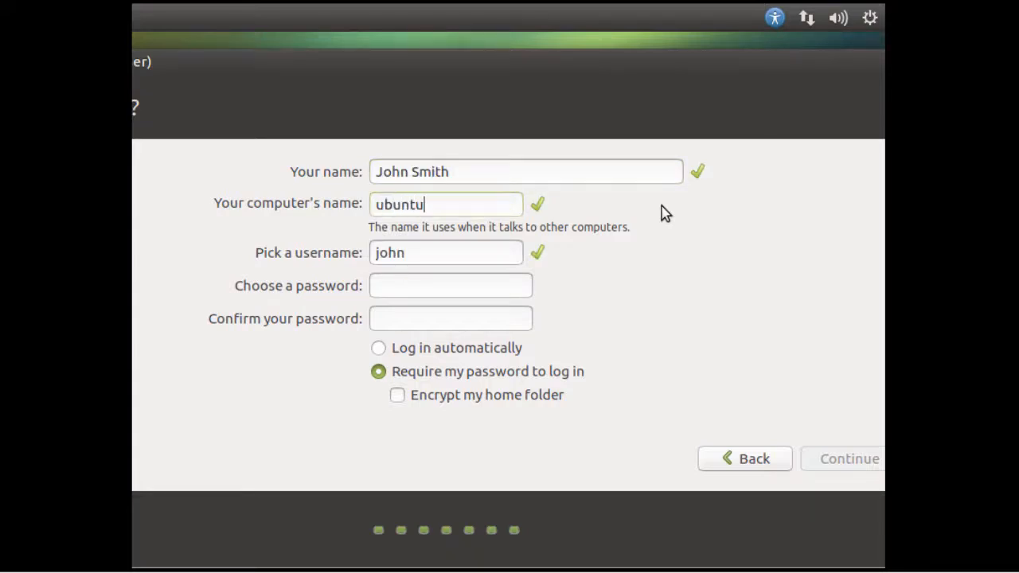
{"action": "type", "text": "mate2018"}
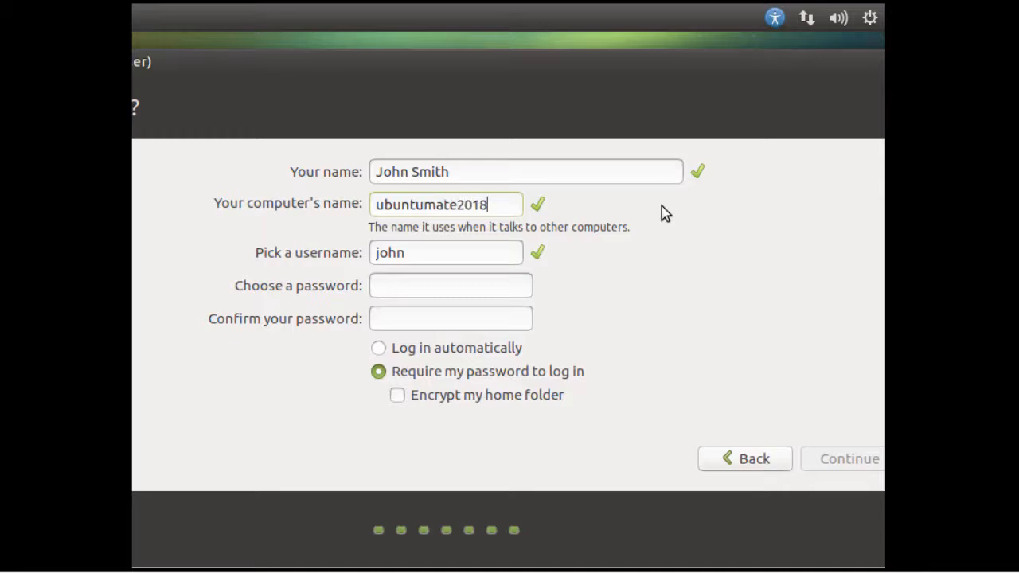
{"action": "key", "text": "Tab"}
{"action": "type", "text": "john"}
{"action": "key", "text": "Tab"}
{"action": "type", "text": "●●●●●●●●●●"}
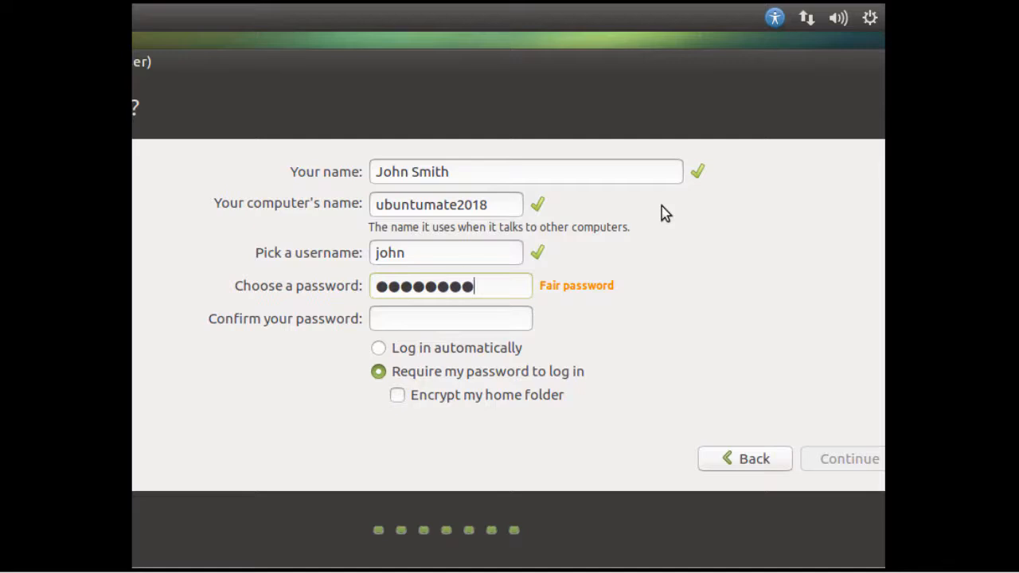
{"action": "key", "text": "Tab"}
{"action": "type", "text": "●●●●●●●"}
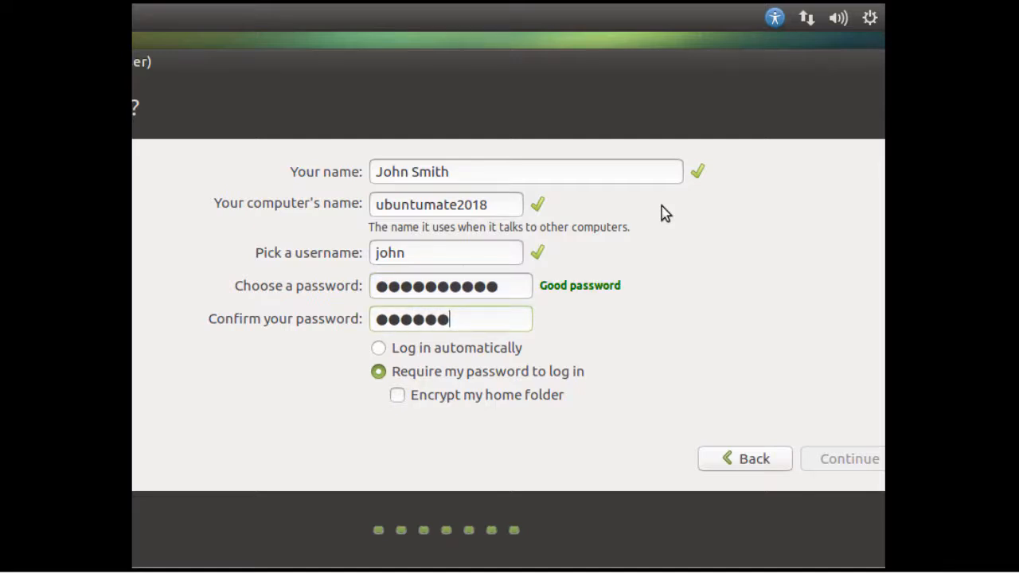
{"action": "type", "text": "●●●"}
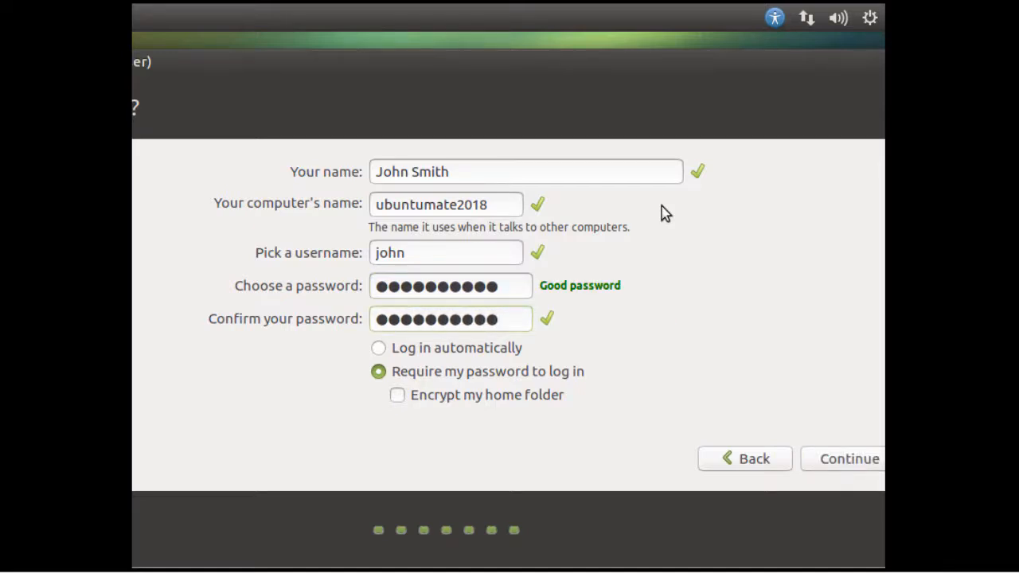
{"action": "left_click", "coordinate": [846, 465]}
{"action": "left_click", "coordinate": [844, 459]}
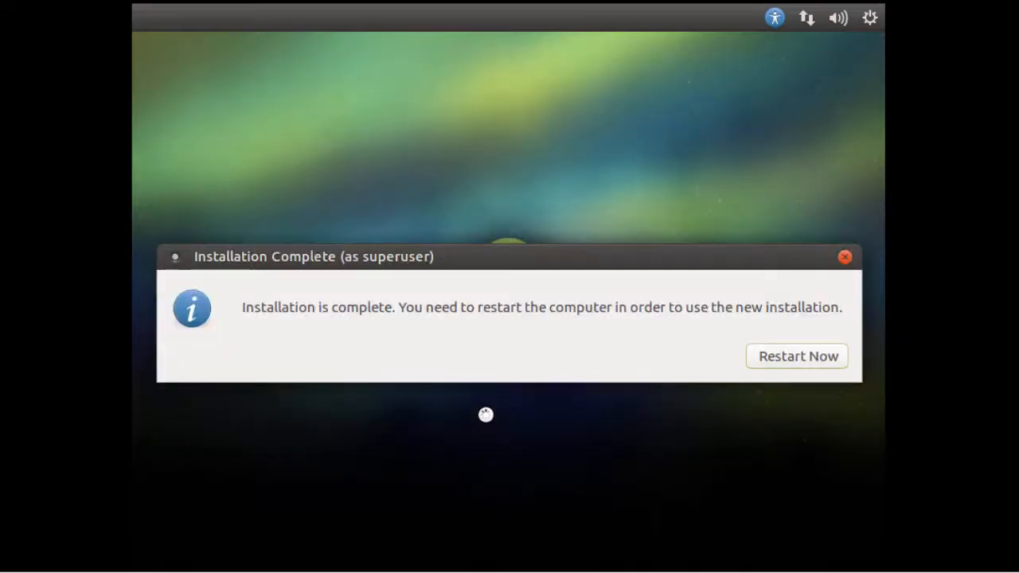
- Restart the VM after installation, confirming the installation-medium removal prompt
{"action": "left_click_drag", "start_coordinate": [242, 310], "coordinate": [398, 310]}
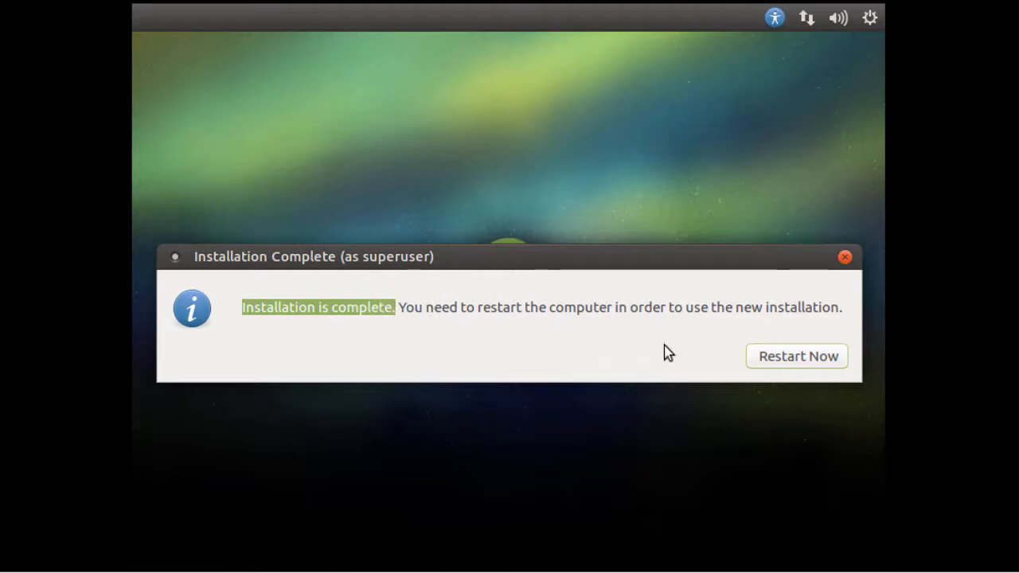
{"action": "left_click", "coordinate": [781, 358]}
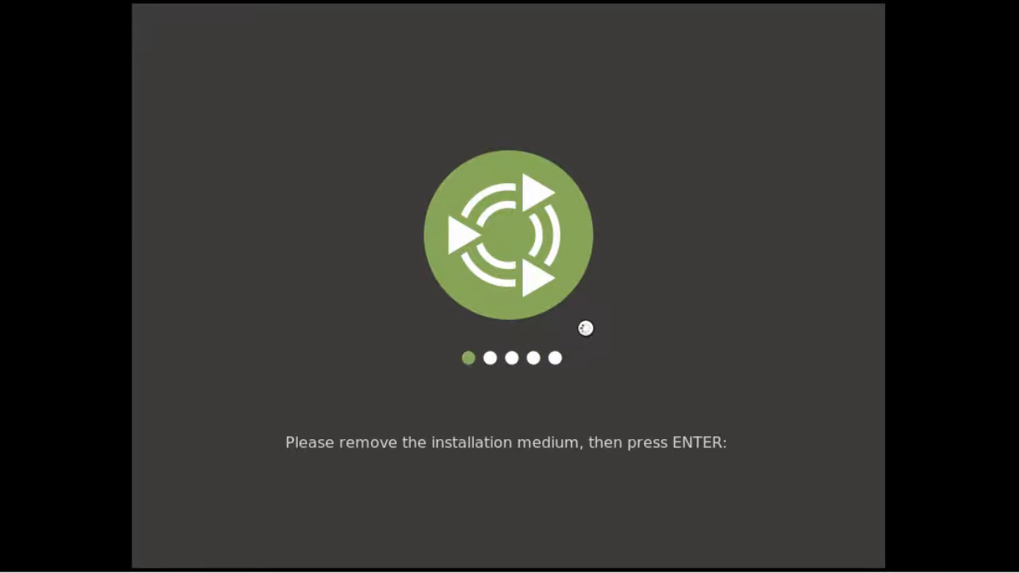
{"action": "key", "text": "Return"}
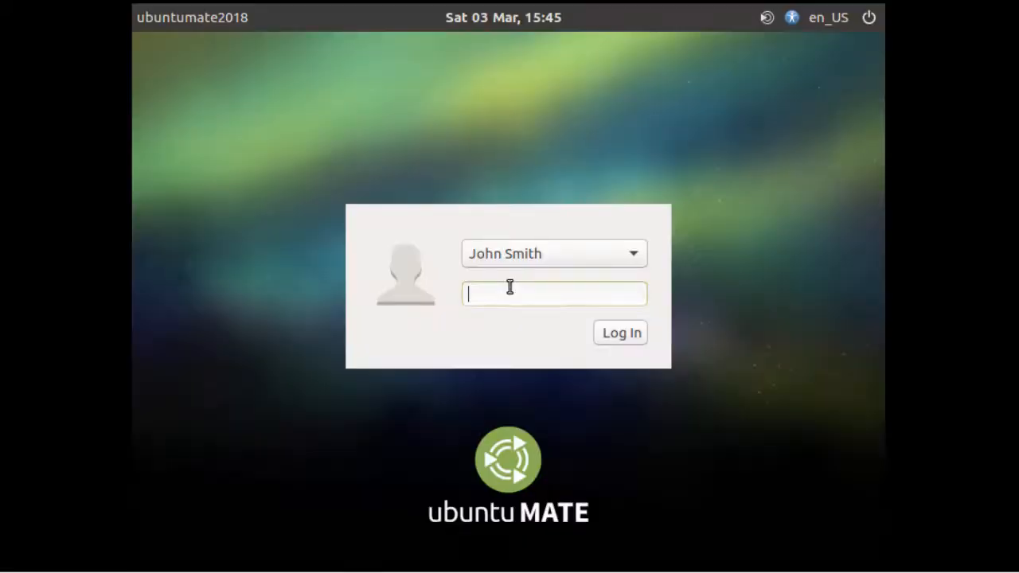
- Log in to ubuntumate2018 with the user's password to reach the Ubuntu MATE desktop
{"action": "type", "text": "********"}
{"action": "left_click", "coordinate": [630, 331]}
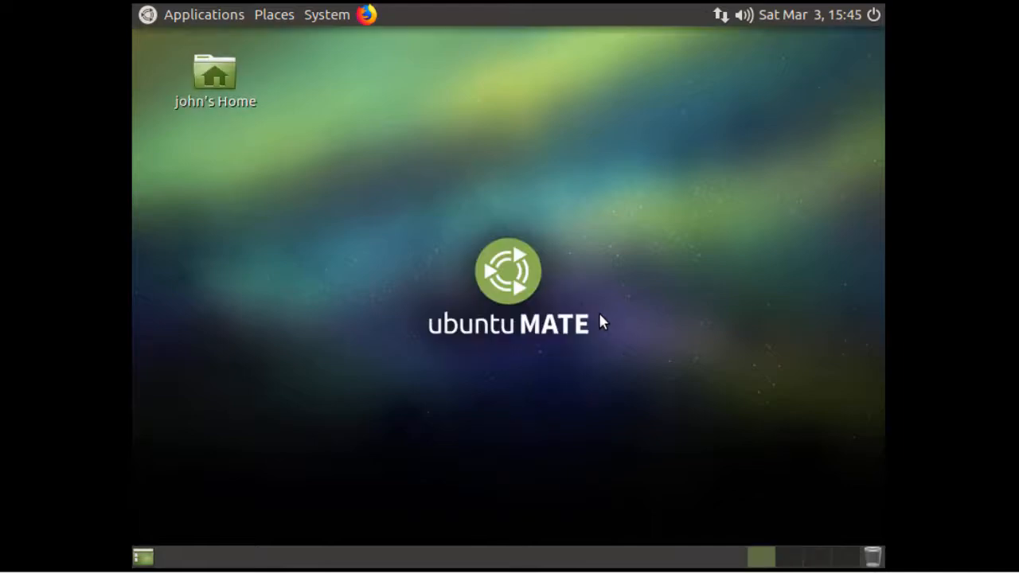
- Turn off 'Open Welcome when I log on.' and close the Ubuntu MATE Welcome window
{"action": "left_click", "coordinate": [183, 16]}
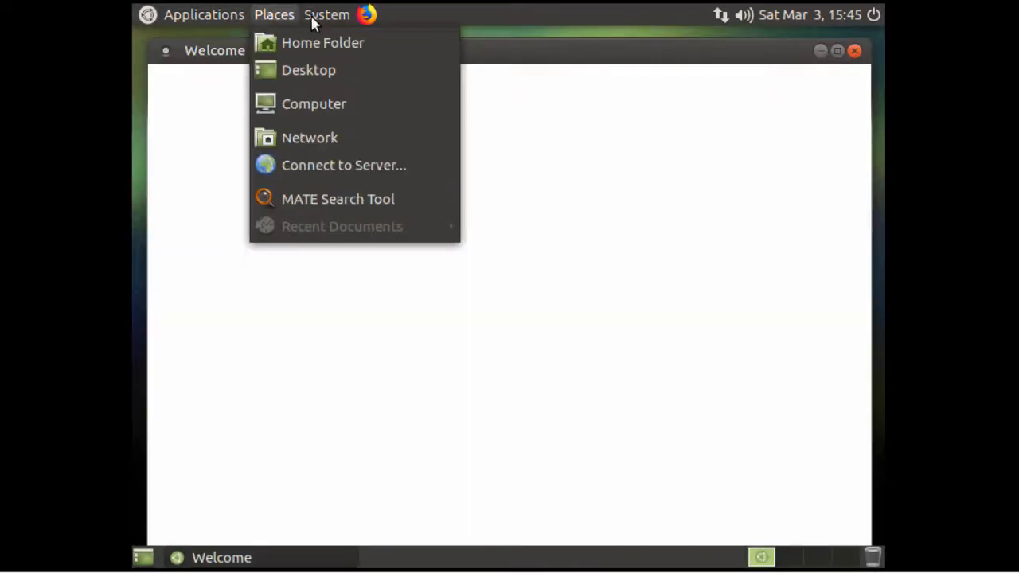
{"action": "mouse_move", "coordinate": [325, 22]}
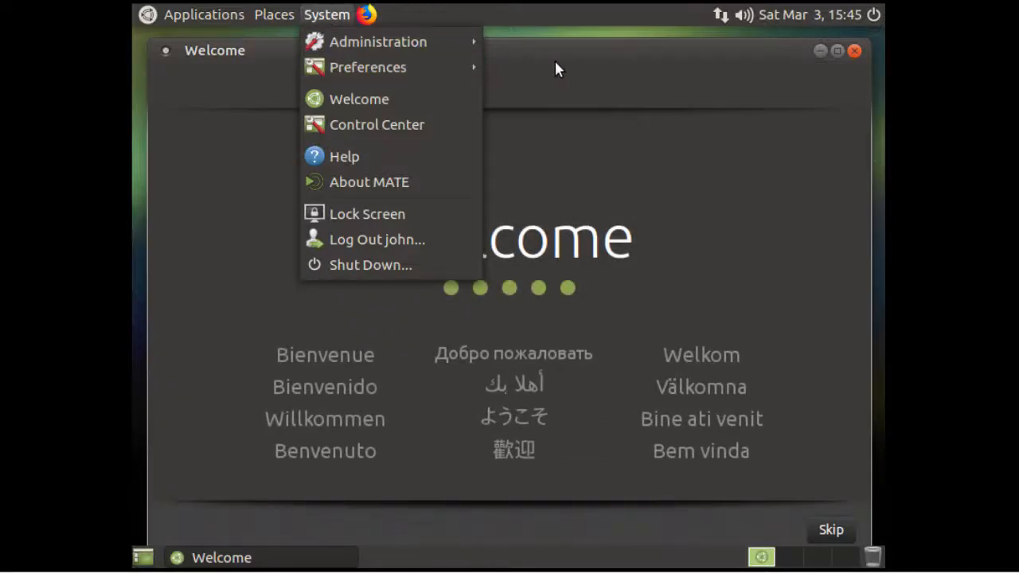
{"action": "left_click", "coordinate": [555, 64]}
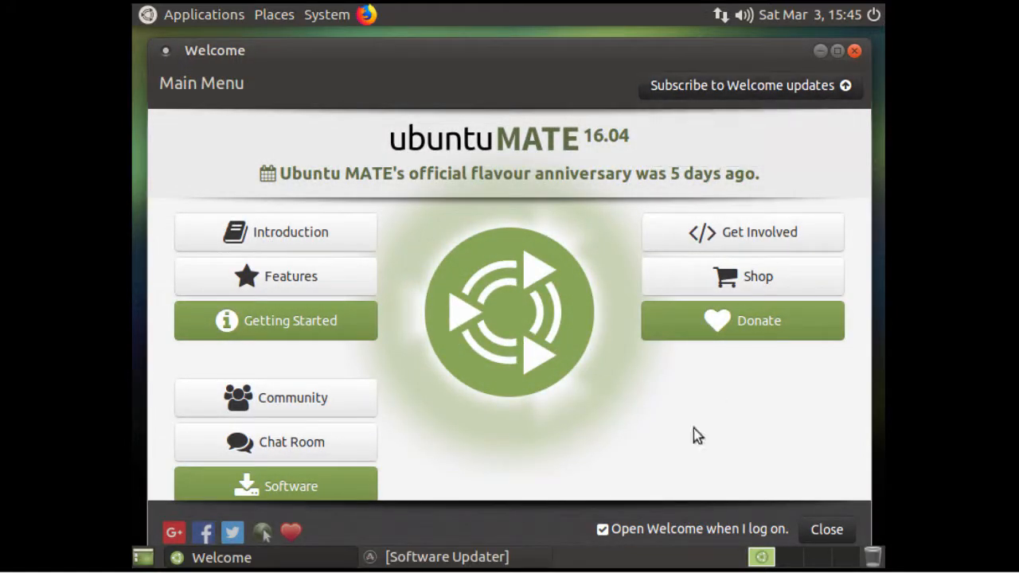
{"action": "left_click", "coordinate": [604, 532]}
{"action": "left_click", "coordinate": [833, 532]}
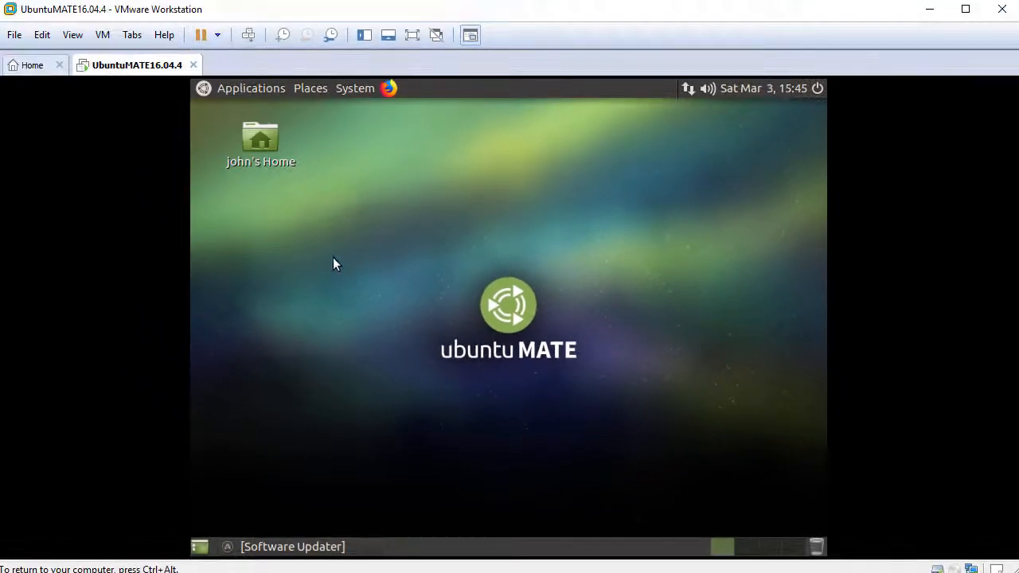
- Launch MATE Terminal from the guest's Applications > System Tools menu
{"action": "left_click", "coordinate": [76, 36]}
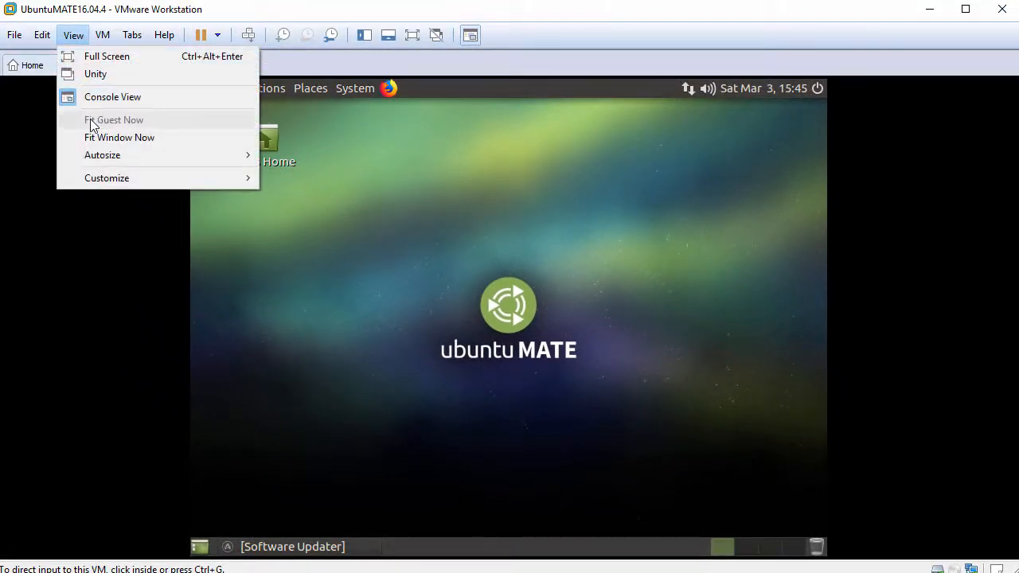
{"action": "left_click", "coordinate": [369, 201]}
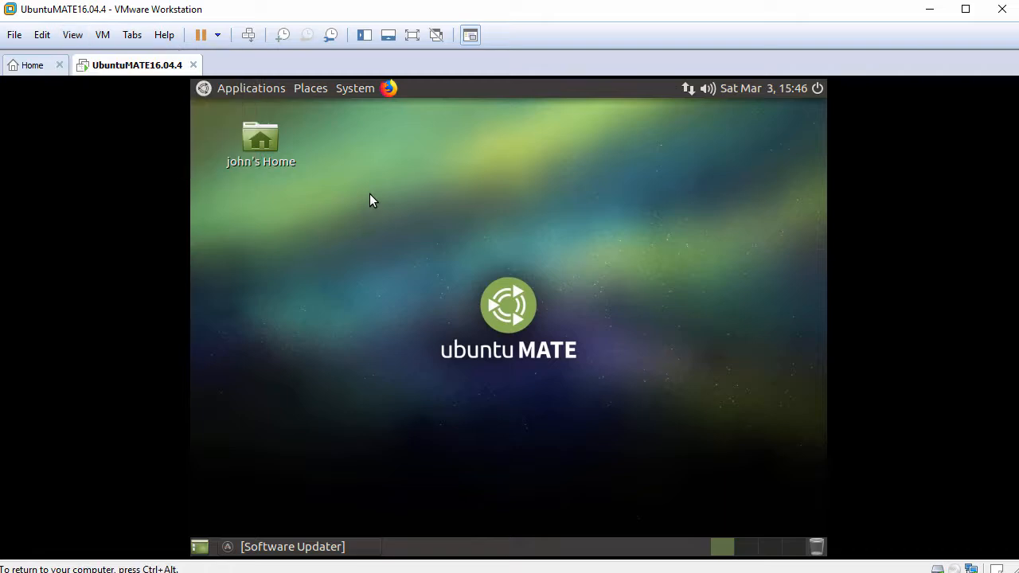
{"action": "left_click", "coordinate": [239, 90]}
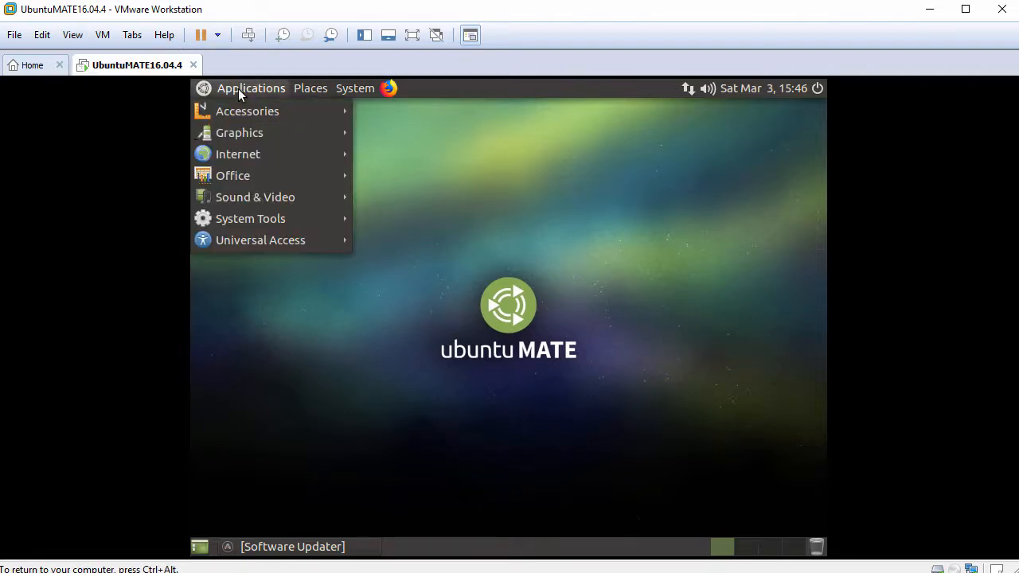
{"action": "mouse_move", "coordinate": [274, 215]}
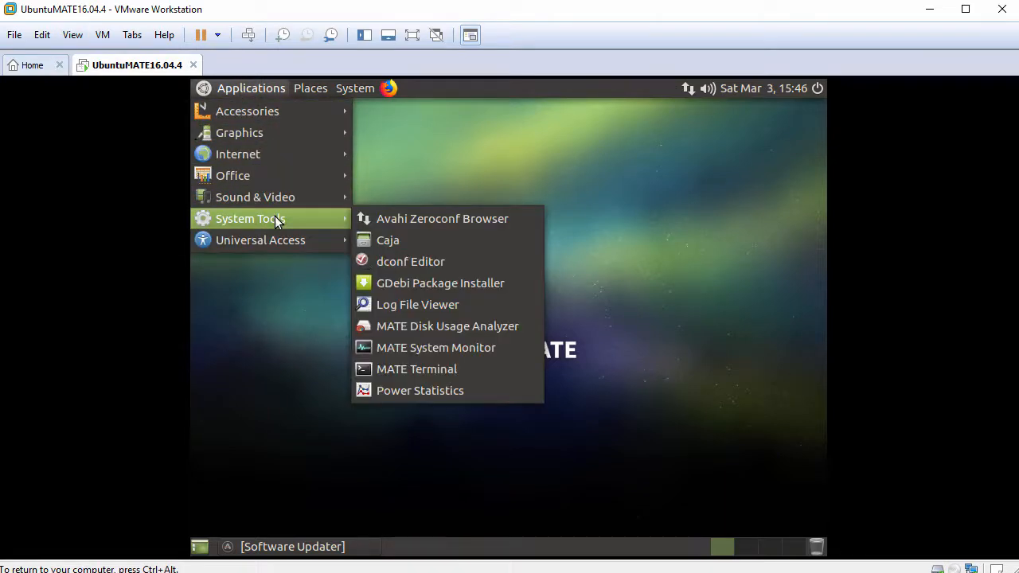
{"action": "left_click", "coordinate": [454, 370]}
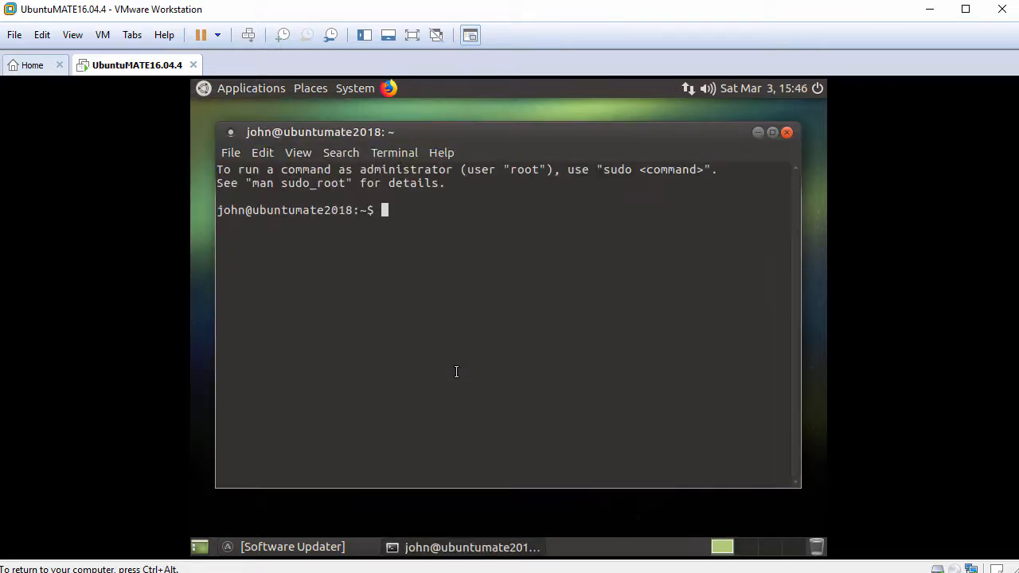
- Enlarge the terminal text, raise the window slightly and run whoami
{"action": "key", "text": "ctrl+plus"}
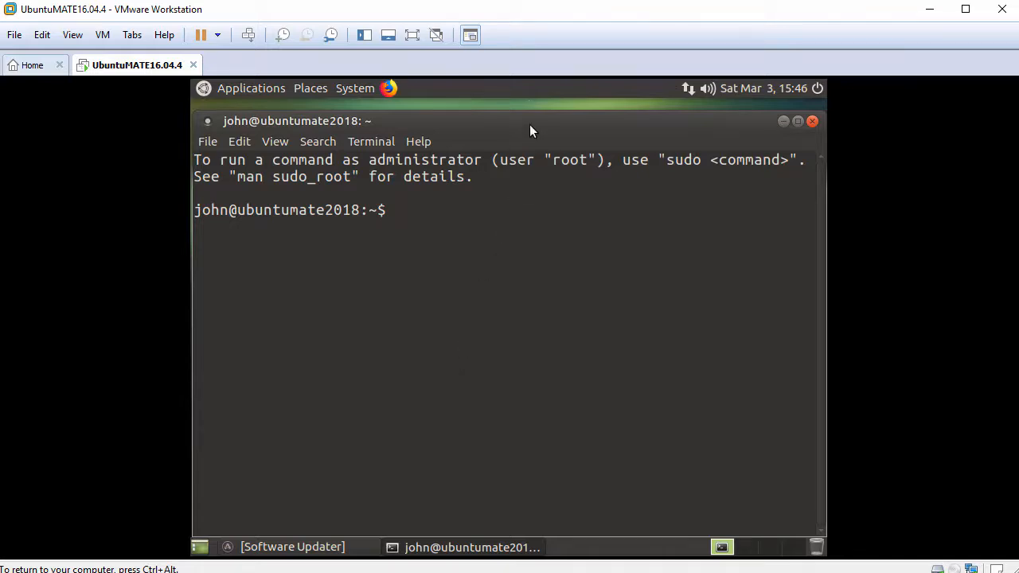
{"action": "left_click_drag", "start_coordinate": [530, 124], "coordinate": [533, 118]}
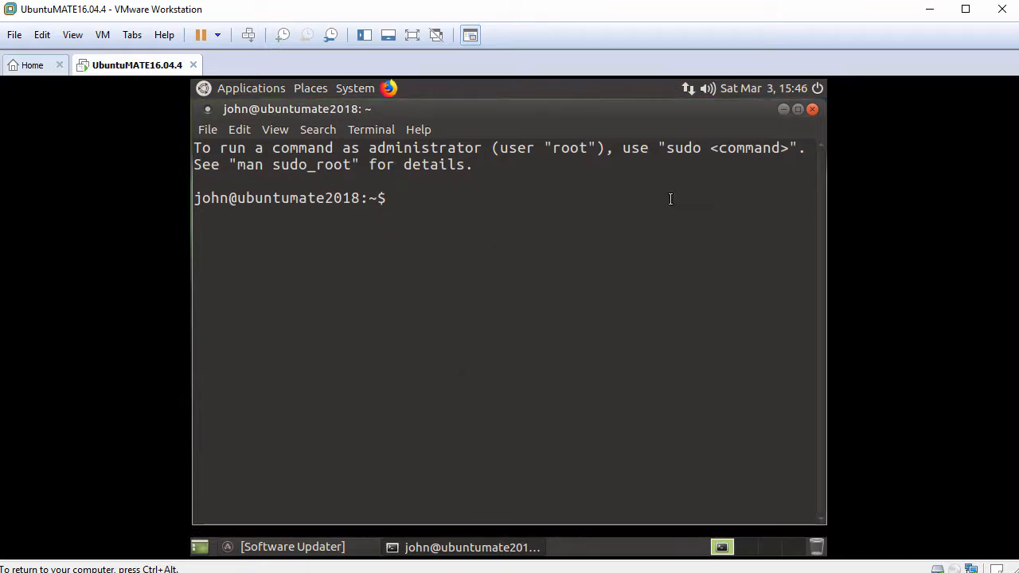
{"action": "key", "text": "Return"}
{"action": "type", "text": "whoami"}
{"action": "key", "text": "Return"}
{"action": "key", "text": "Return"}
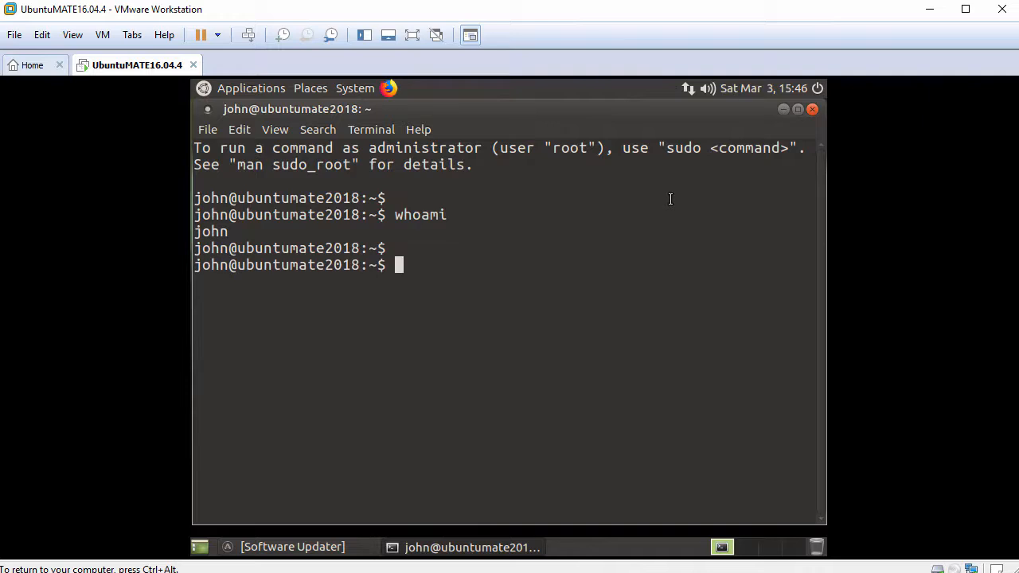
- Become root with sudo bash and the administrator password, then check whoami
{"action": "type", "text": "sudo bash"}
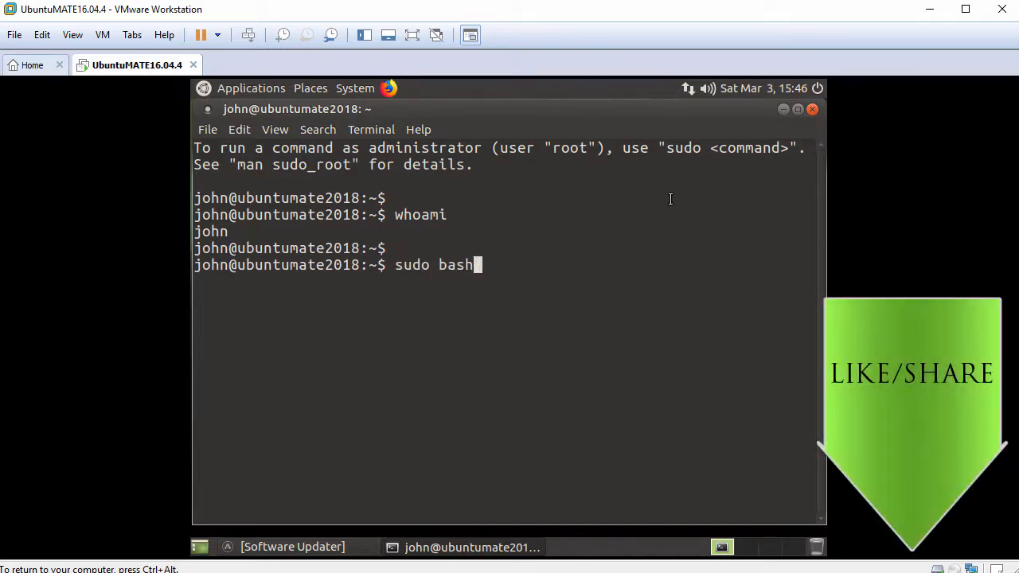
{"action": "key", "text": "Return"}
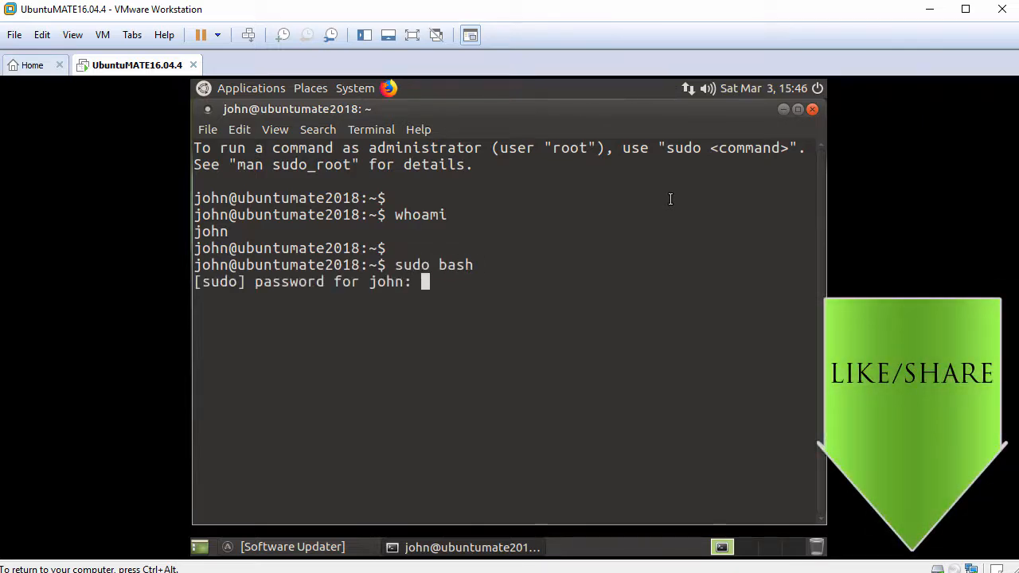
{"action": "key", "text": "Return"}
{"action": "key", "text": "Return"}
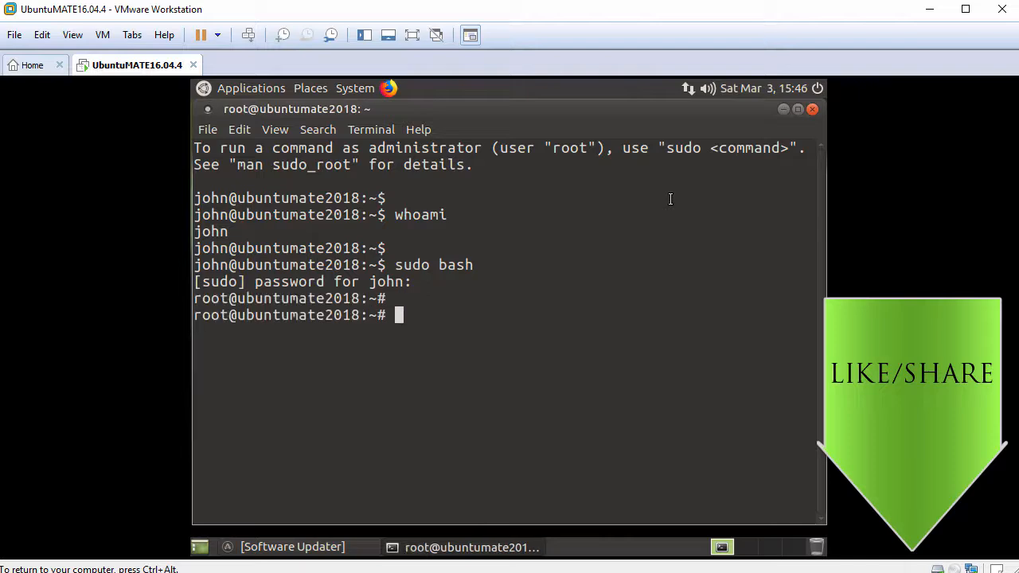
{"action": "type", "text": "whoami"}
{"action": "key", "text": "Return"}
{"action": "key", "text": "Return"}
{"action": "type", "text": "pi"}
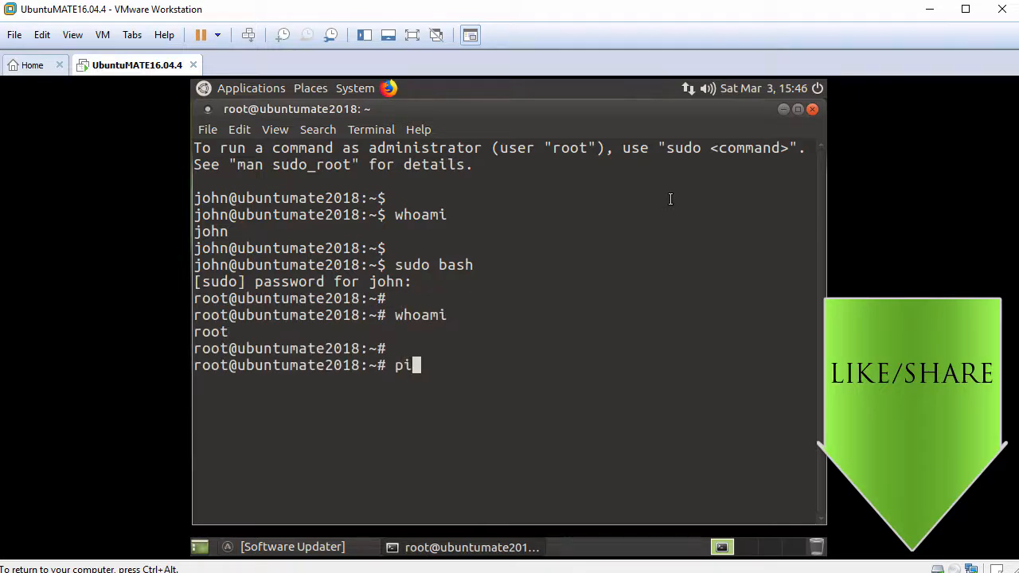
{"action": "type", "text": "ng -c 3 www"}
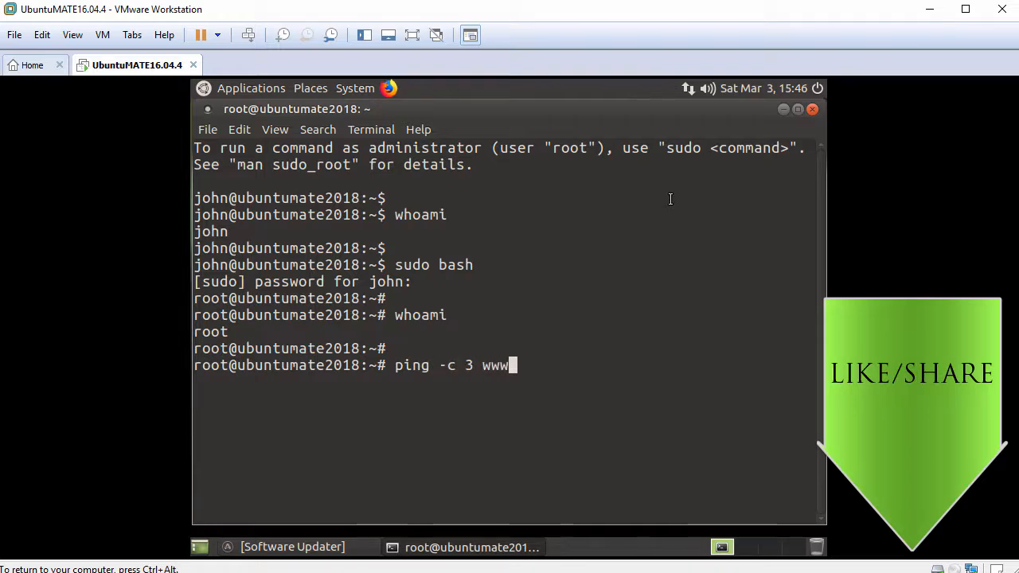
{"action": "type", "text": ".google.com"}
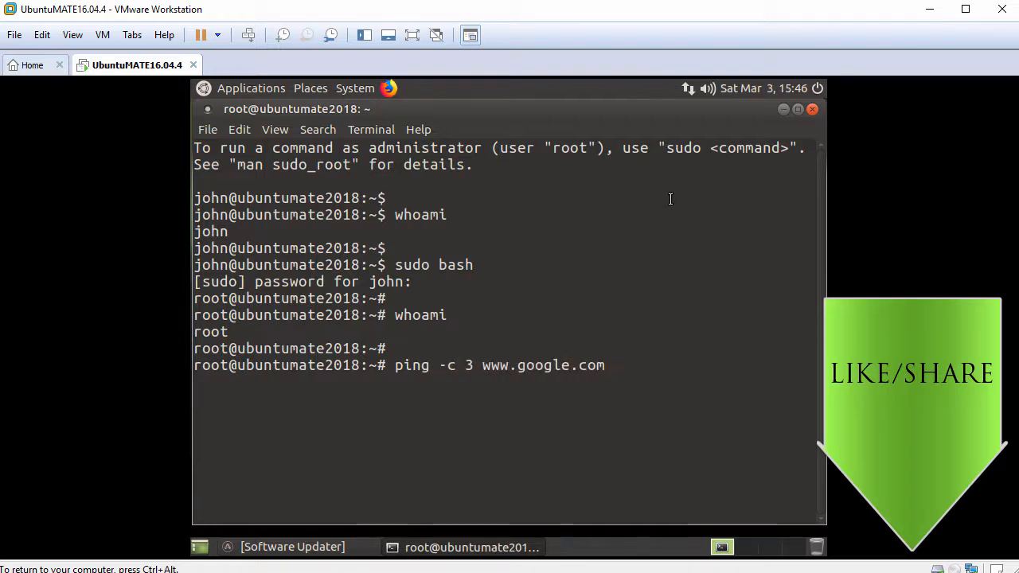
{"action": "key", "text": "Return"}
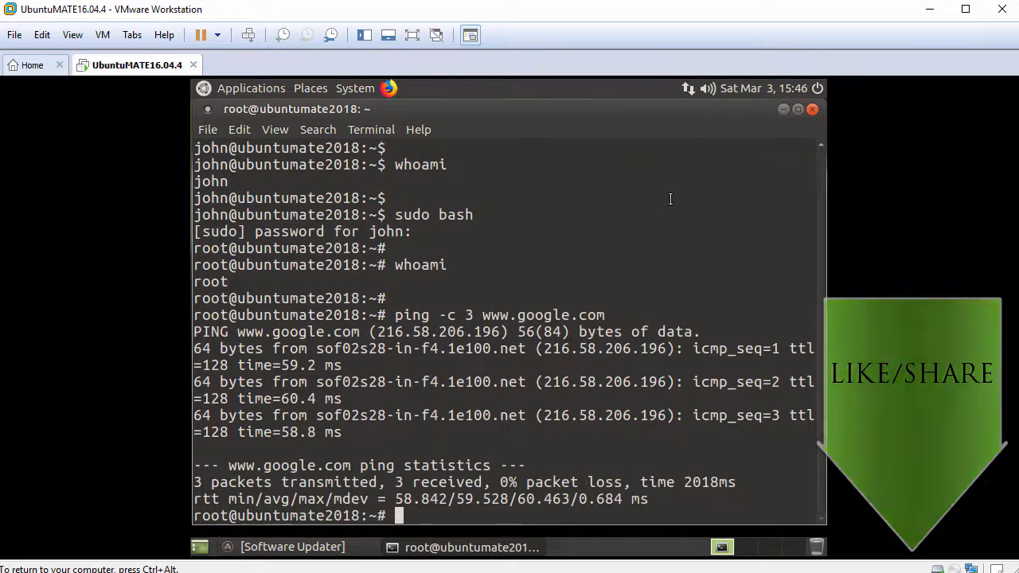
{"action": "key", "text": "Return"}
{"action": "type", "text": "apt update"}
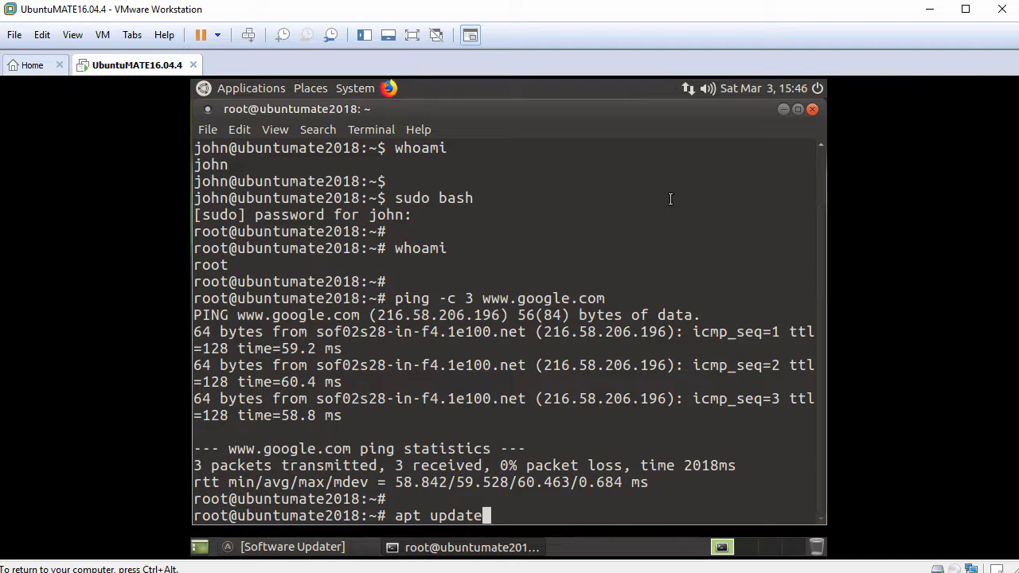
- Run apt update and apt install open-vm-tools-desktop, confirm with y, then close the terminal
{"action": "key", "text": "Return"}
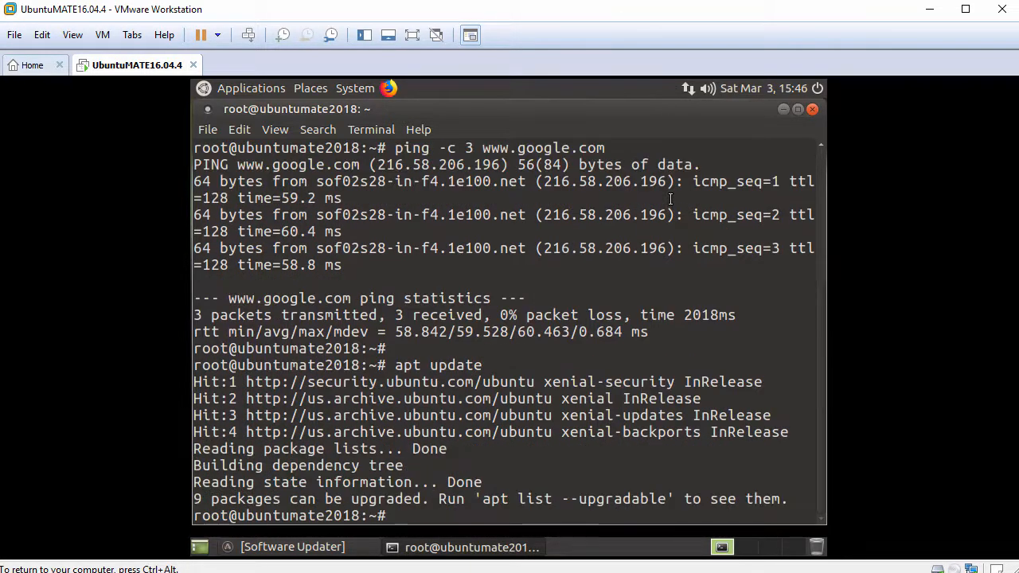
{"action": "key", "text": "Return"}
{"action": "type", "text": "apt insta"}
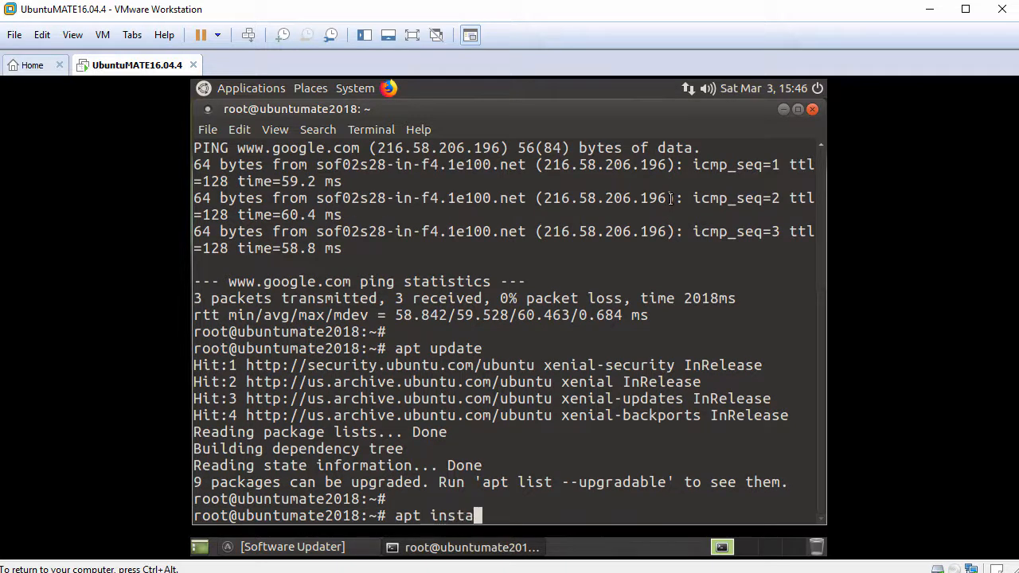
{"action": "type", "text": "ll open-vm-tools"}
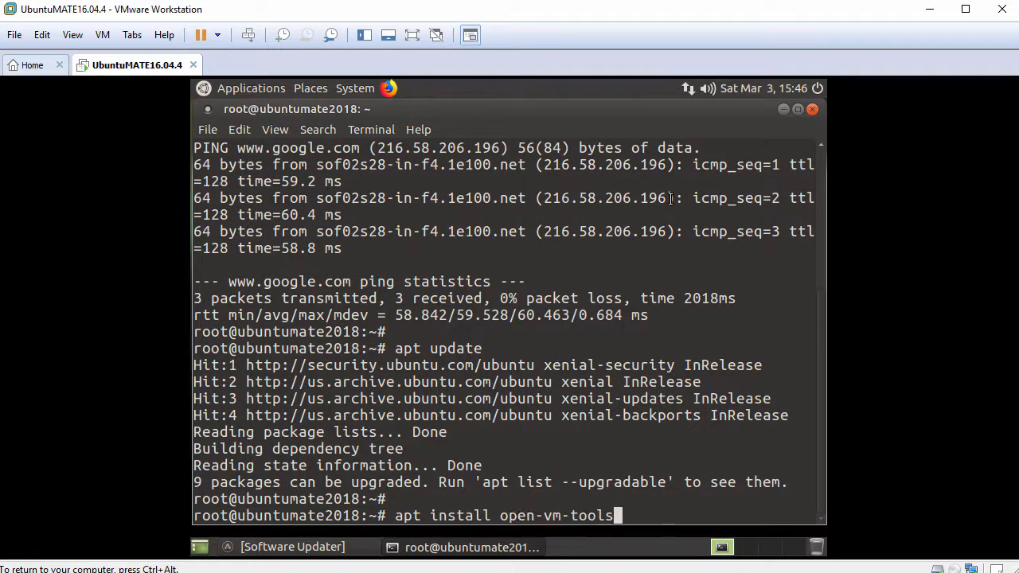
{"action": "type", "text": "-desktop"}
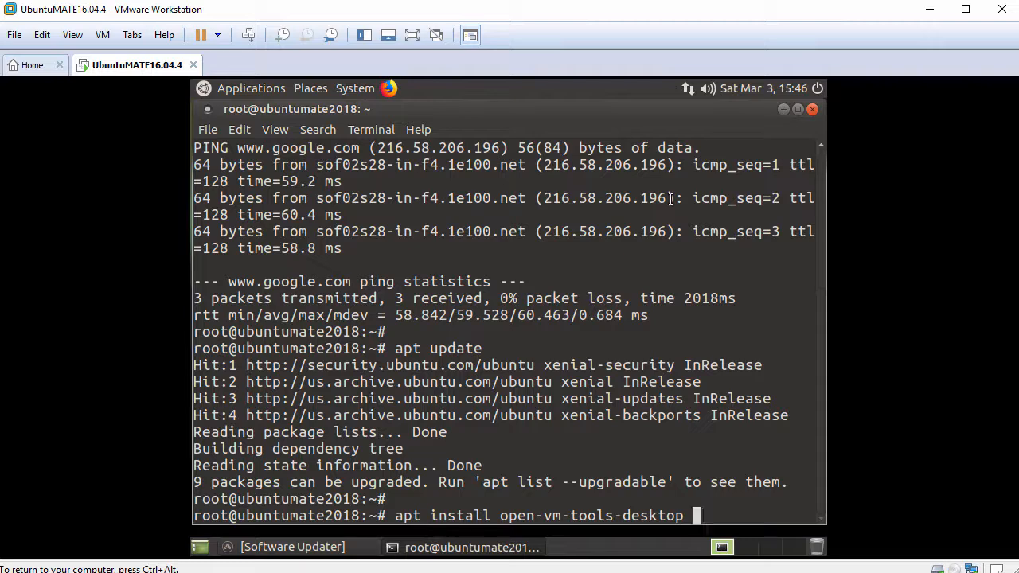
{"action": "key", "text": "Return"}
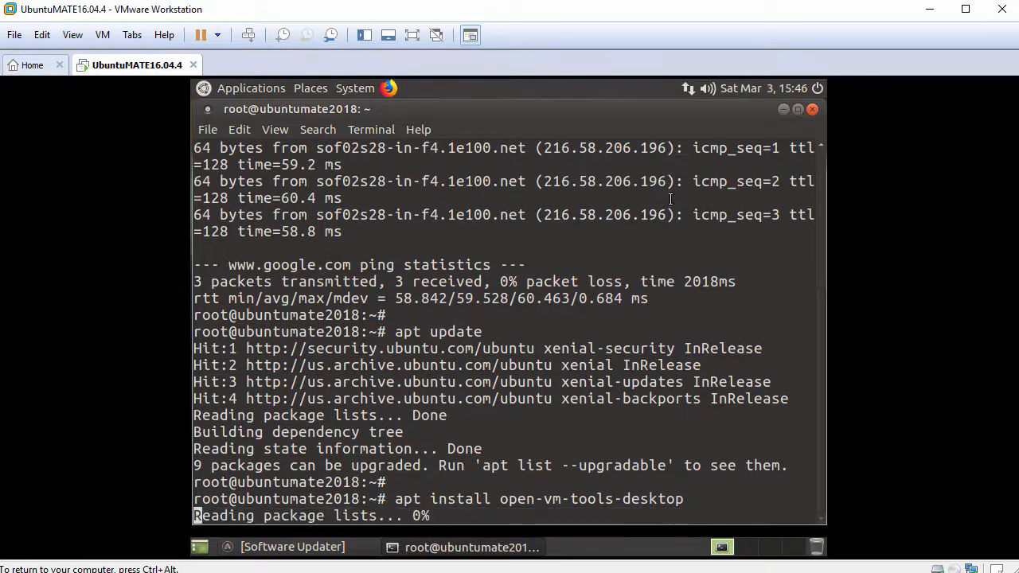
{"action": "type", "text": "y"}
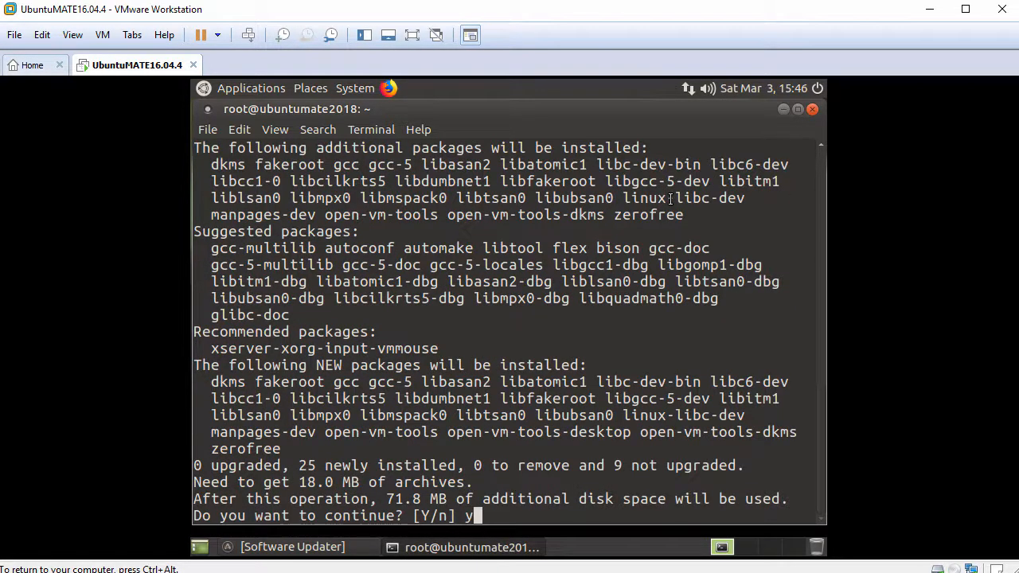
{"action": "key", "text": "Return"}
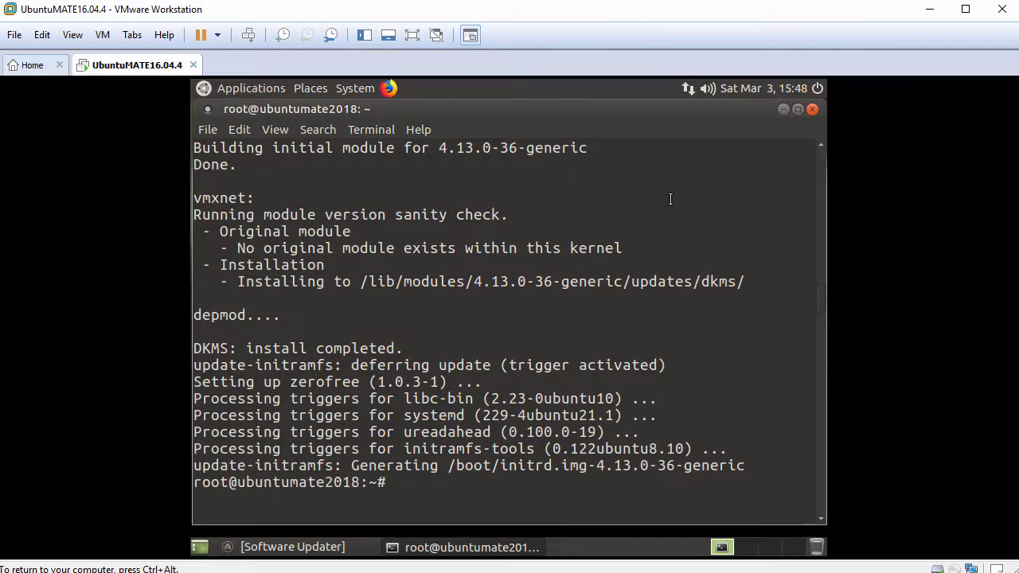
{"action": "key", "text": "Return"}
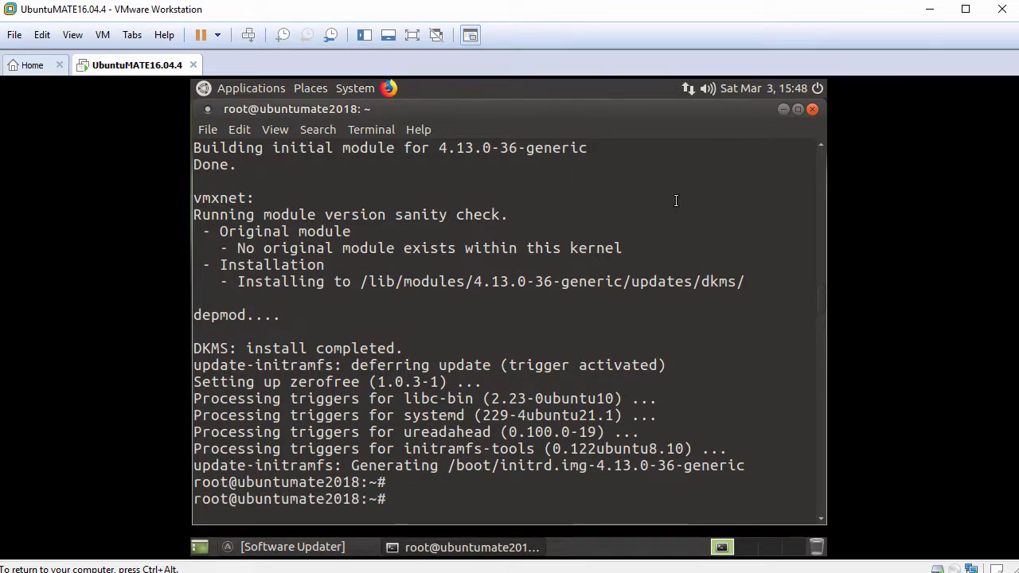
{"action": "left_click", "coordinate": [811, 112]}
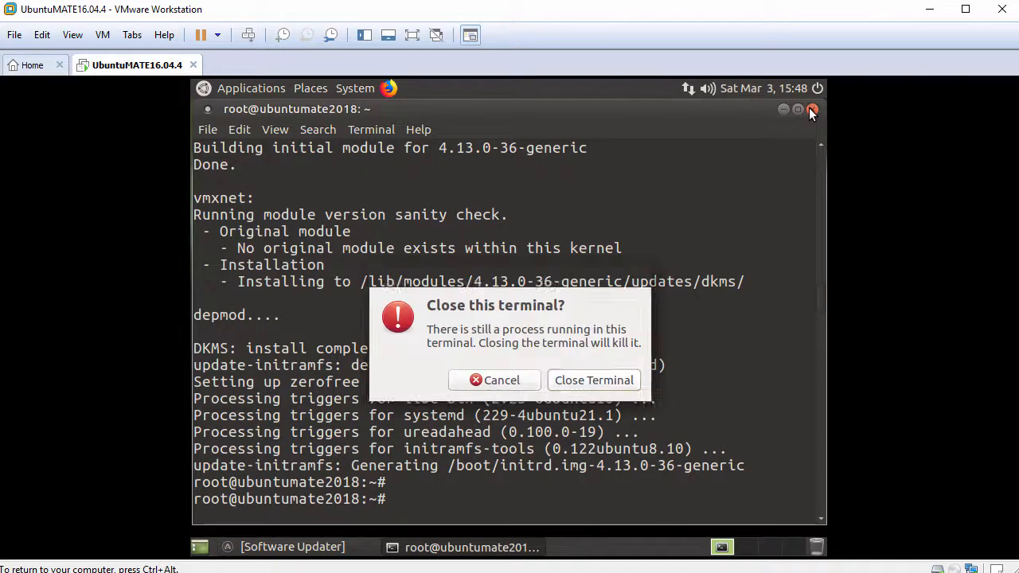
- Confirm closing the terminal, restart the guest, and log back in with the account password
{"action": "left_click", "coordinate": [594, 381]}
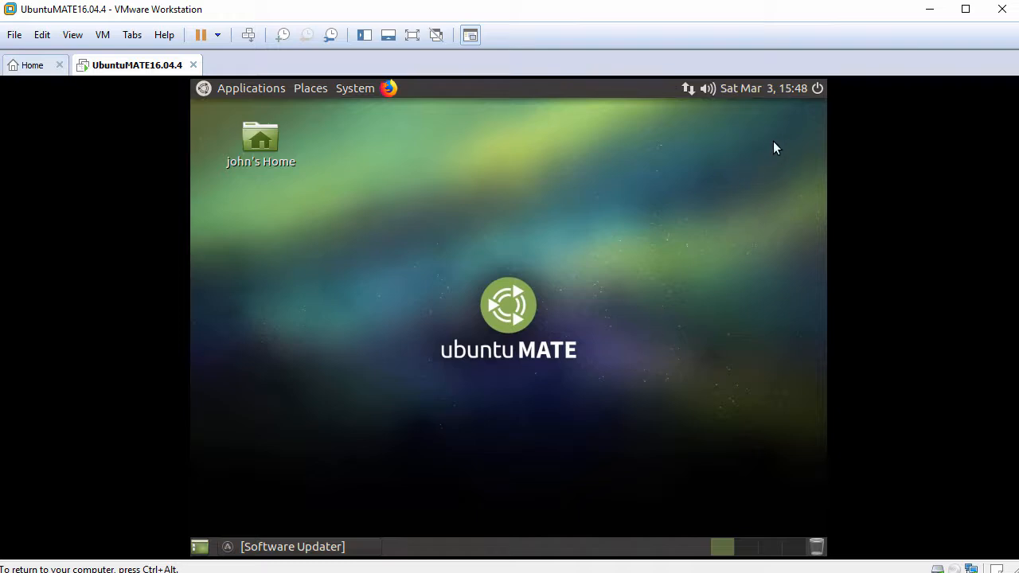
{"action": "left_click", "coordinate": [818, 90]}
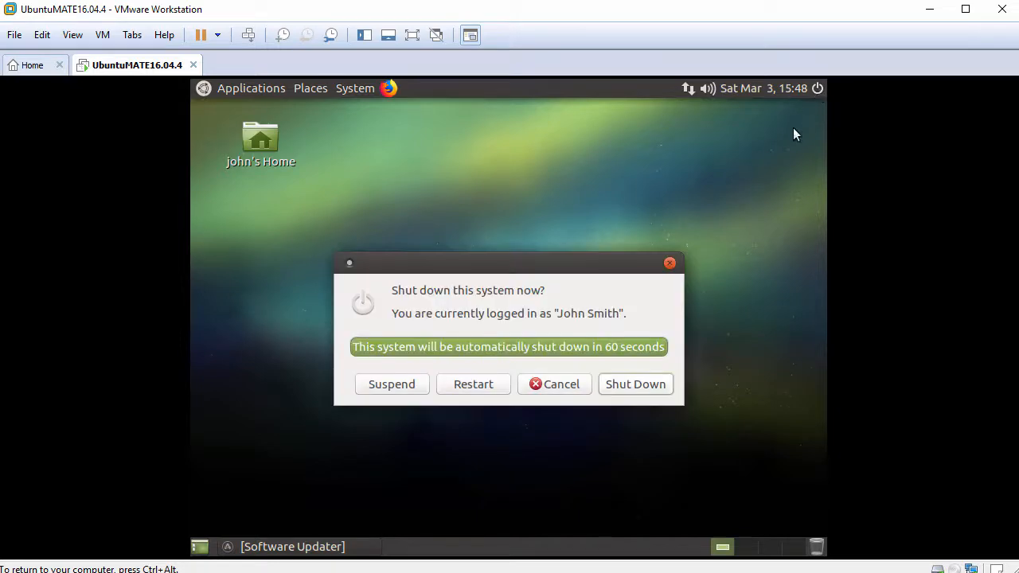
{"action": "left_click", "coordinate": [478, 384]}
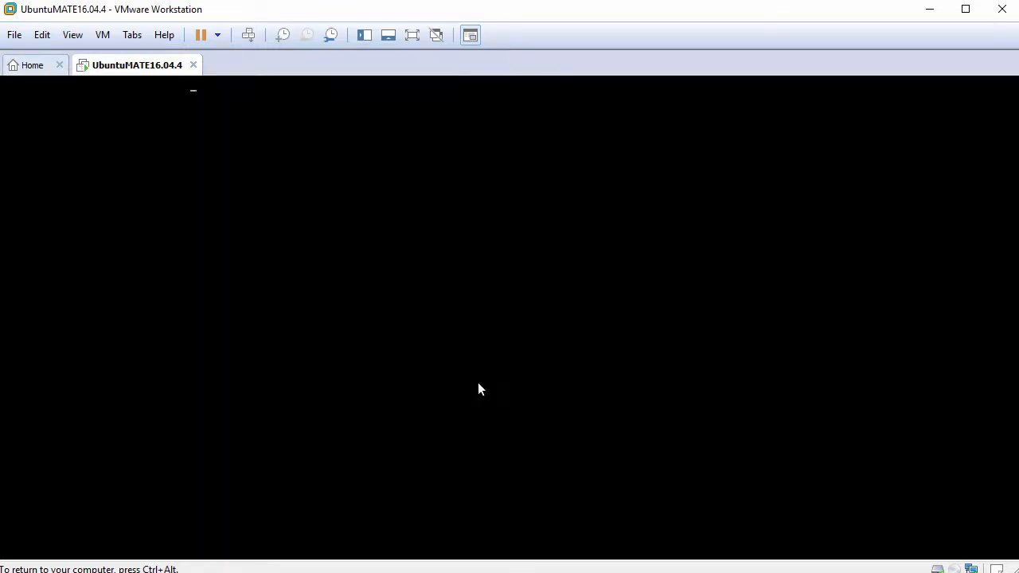
{"action": "type", "text": "••••••••••"}
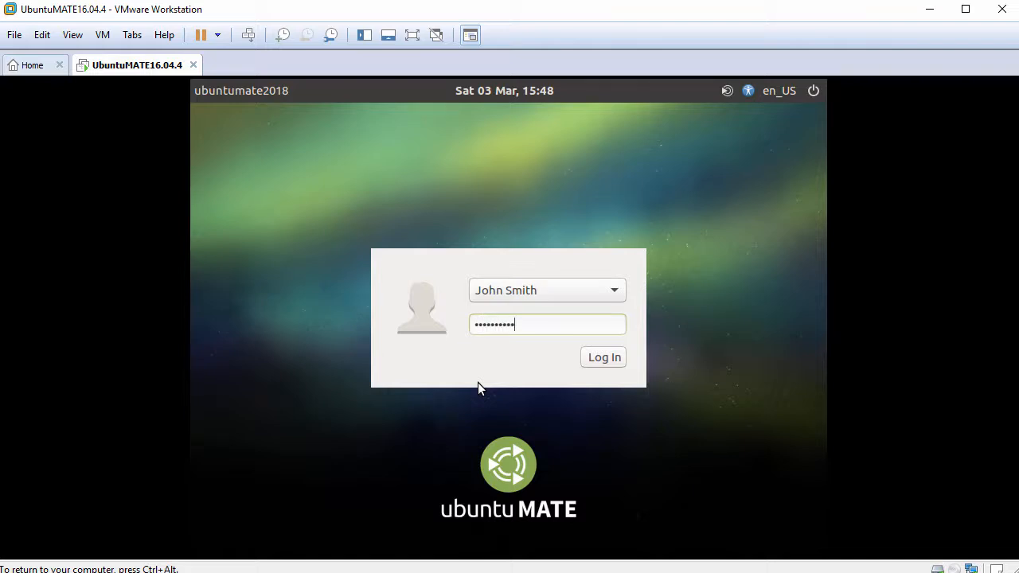
{"action": "key", "text": "Return"}
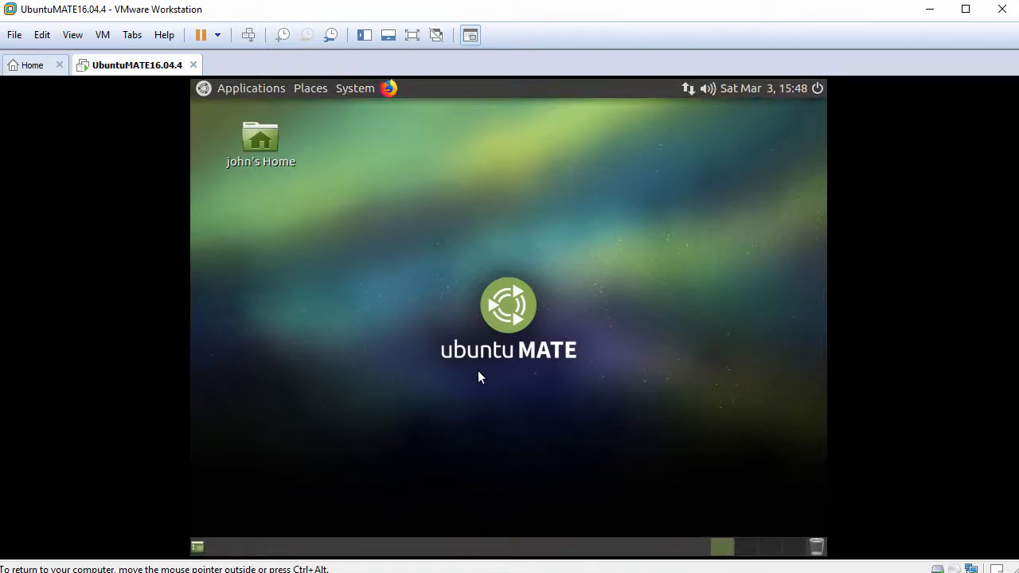
- Fit the guest to the window, open Home, and drag FileFromHost.txt in from the host
{"action": "left_click", "coordinate": [72, 35]}
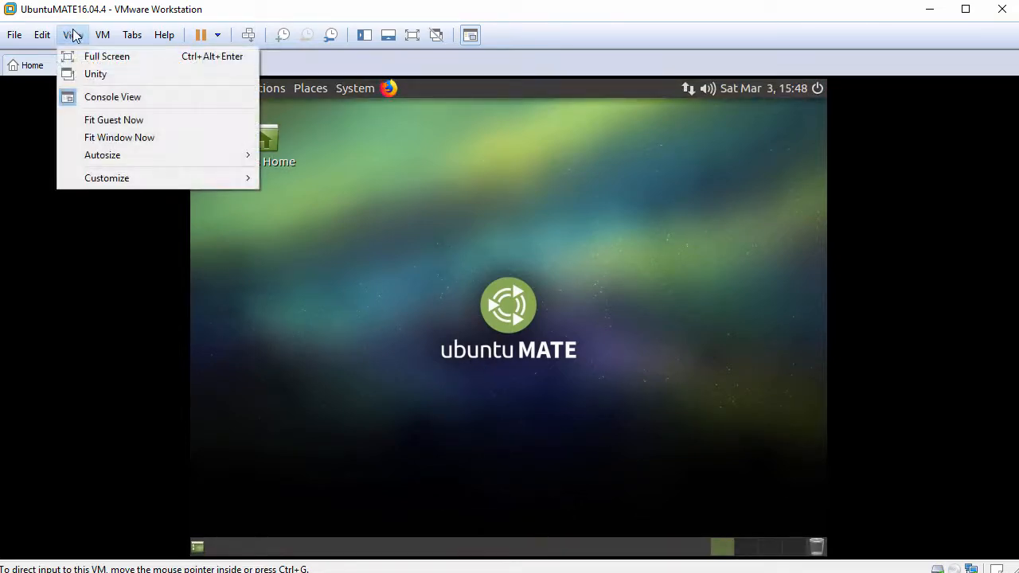
{"action": "left_click", "coordinate": [152, 119]}
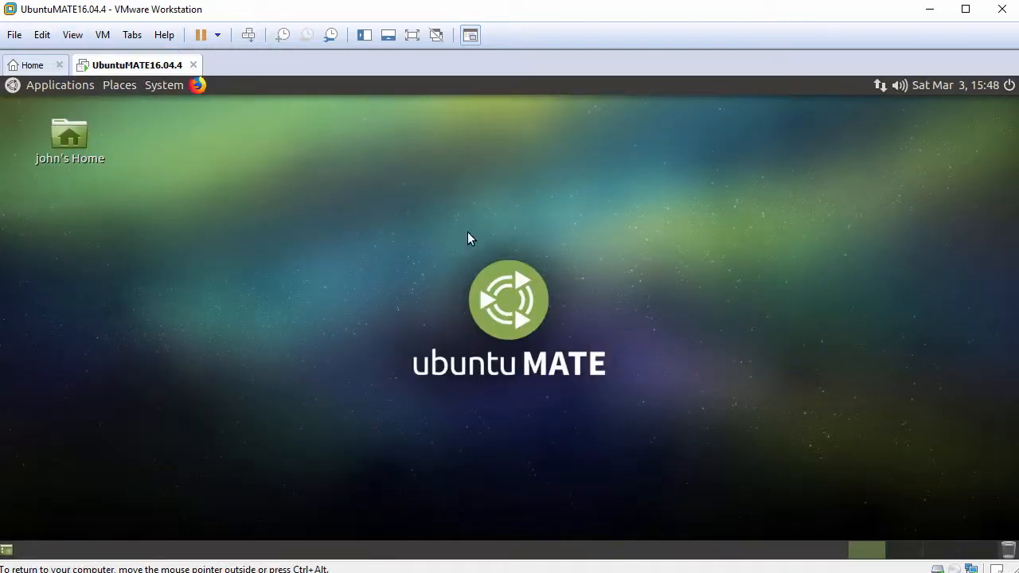
{"action": "left_click", "coordinate": [70, 140]}
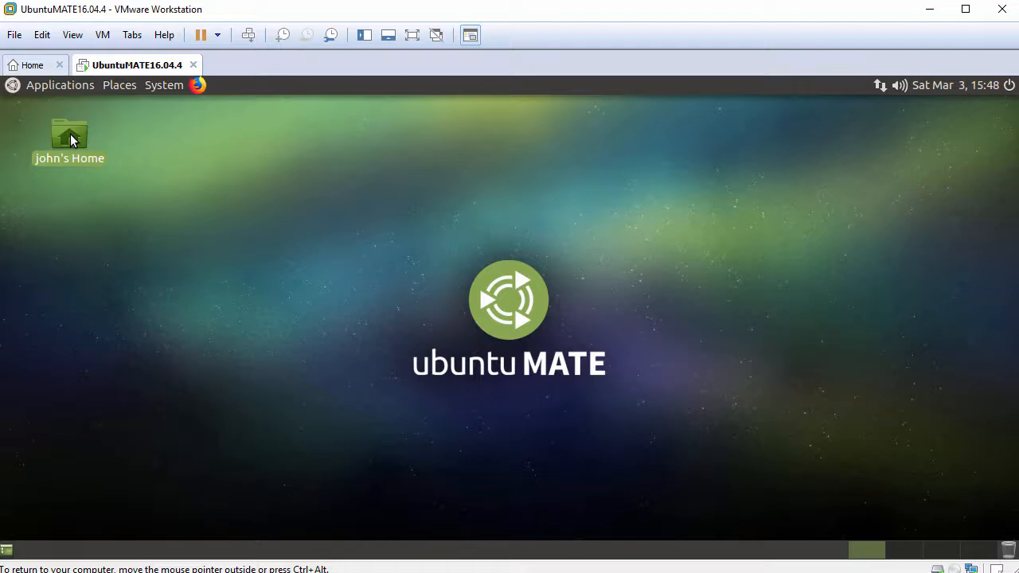
{"action": "double_click", "coordinate": [70, 140]}
{"action": "left_click_drag", "start_coordinate": [185, 104], "coordinate": [299, 109]}
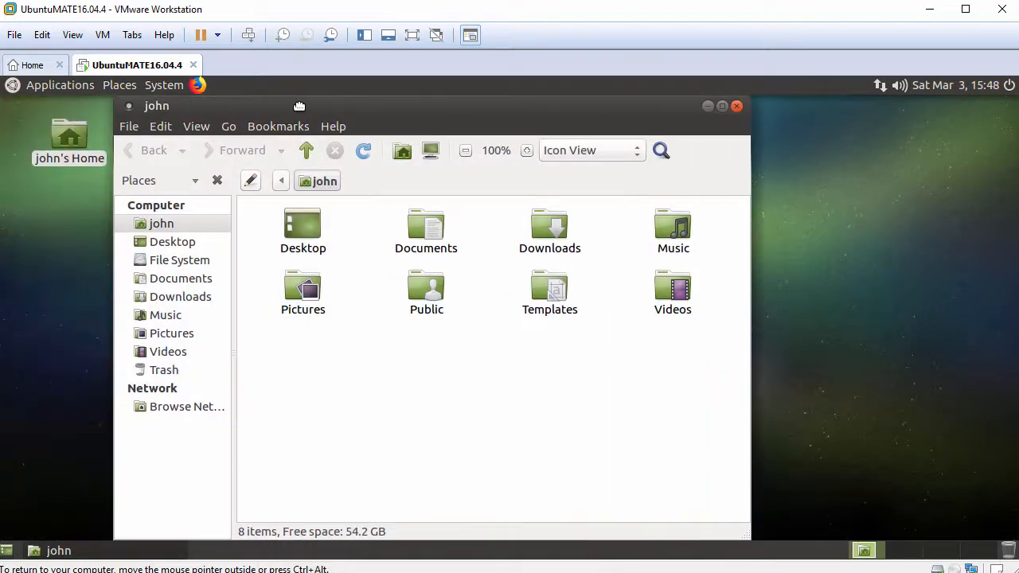
{"action": "left_click_drag", "start_coordinate": [0, 334], "coordinate": [385, 356]}
{"action": "left_click", "coordinate": [278, 382]}
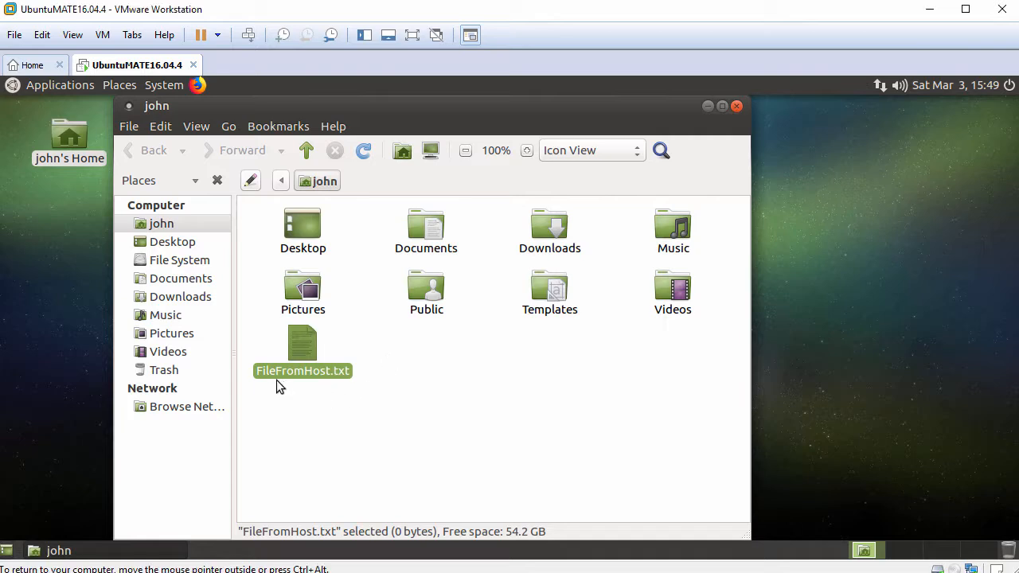
- Open FileFromHost.txt with Display, paste the host clipboard text, then close without saving
{"action": "double_click", "coordinate": [301, 349]}
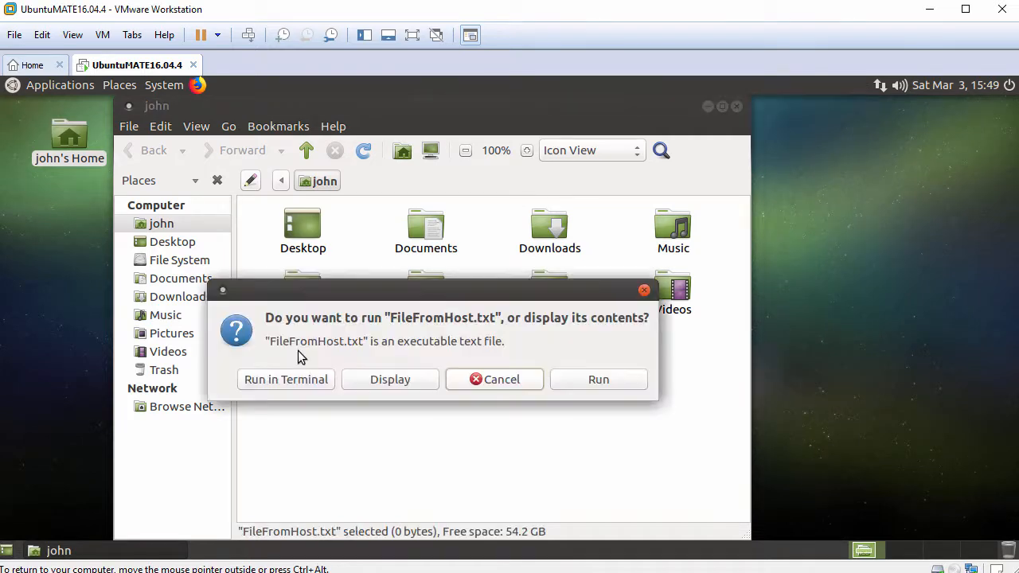
{"action": "left_click", "coordinate": [387, 382]}
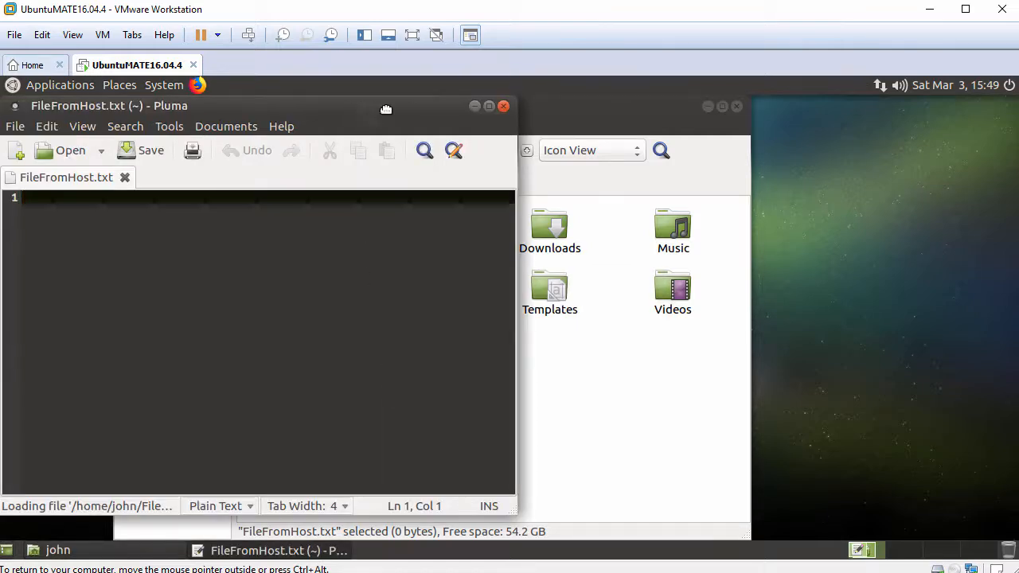
{"action": "left_click_drag", "start_coordinate": [388, 109], "coordinate": [489, 109]}
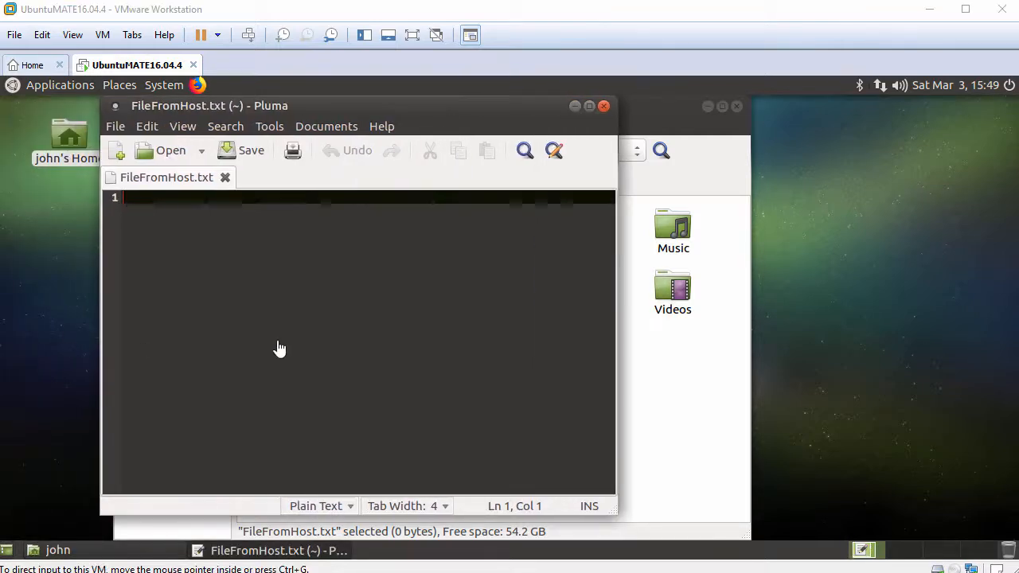
{"action": "right_click", "coordinate": [335, 253]}
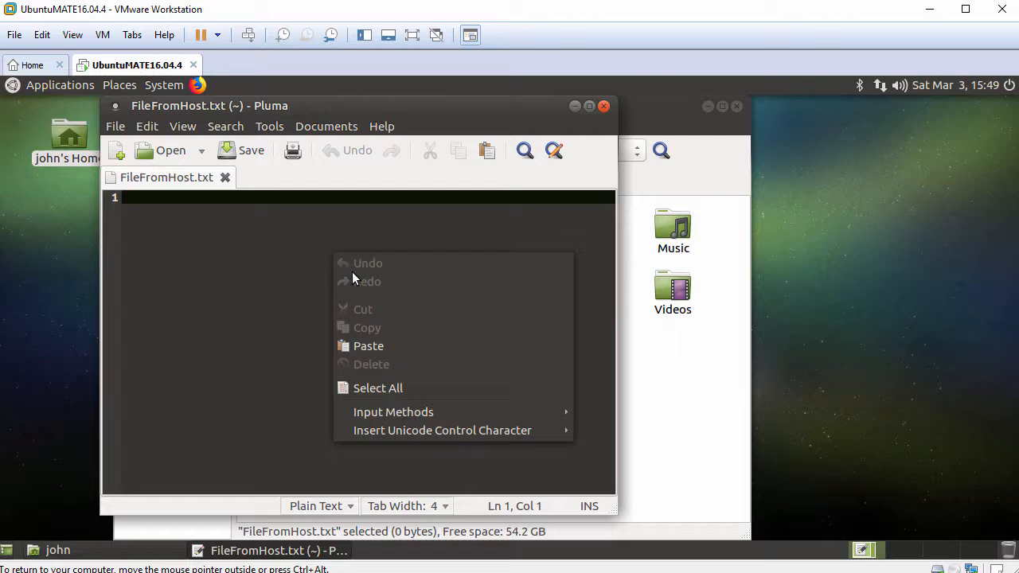
{"action": "left_click", "coordinate": [403, 345]}
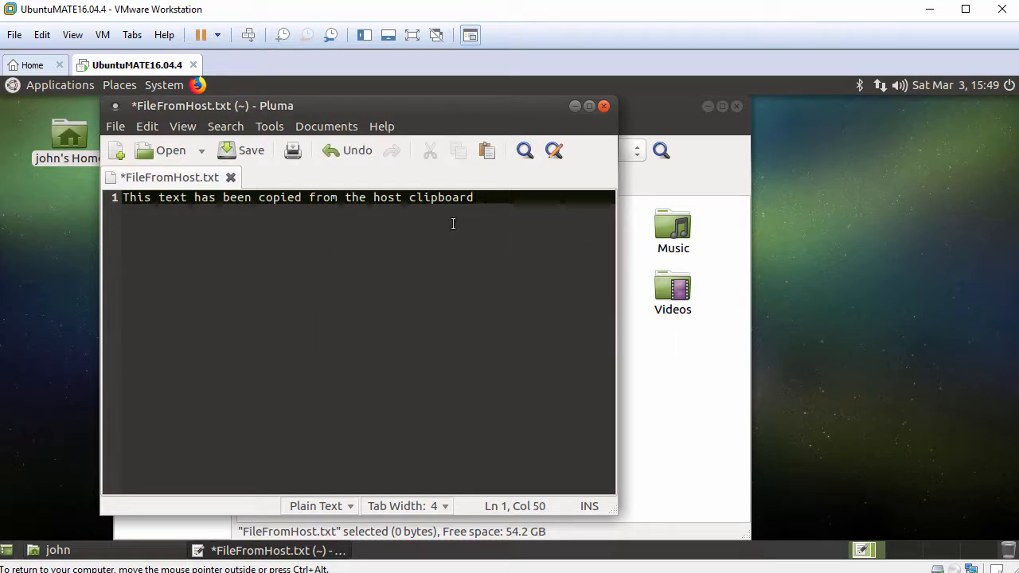
{"action": "left_click", "coordinate": [604, 106]}
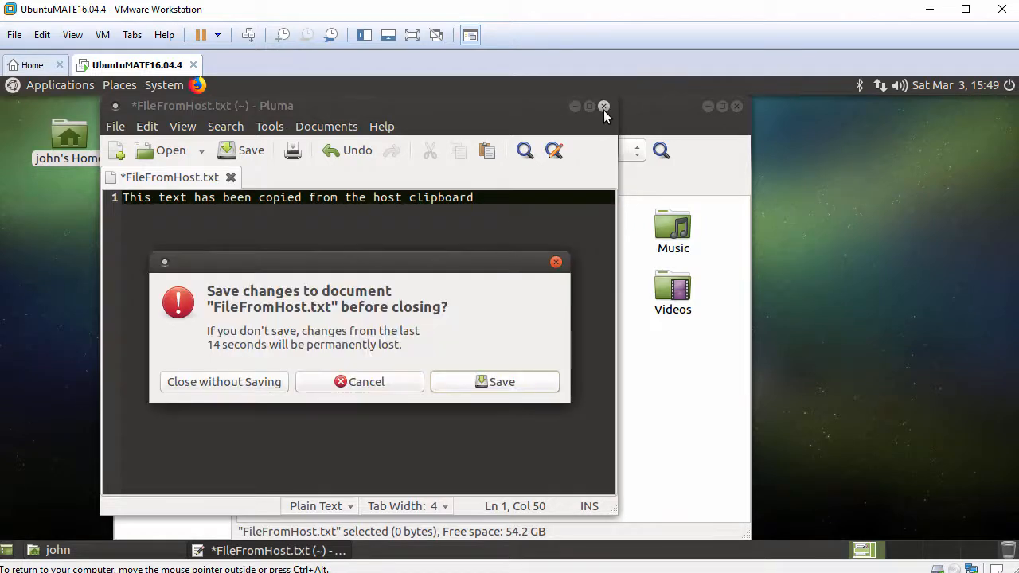
{"action": "left_click", "coordinate": [238, 389]}
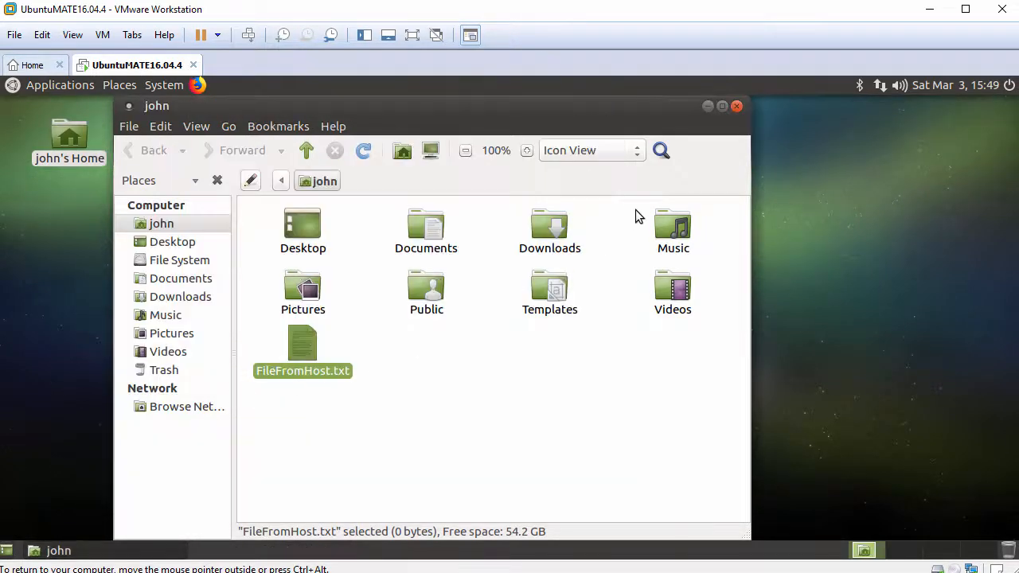
- Close the Home window and open an enlarged, widened MATE Terminal
{"action": "left_click", "coordinate": [737, 107]}
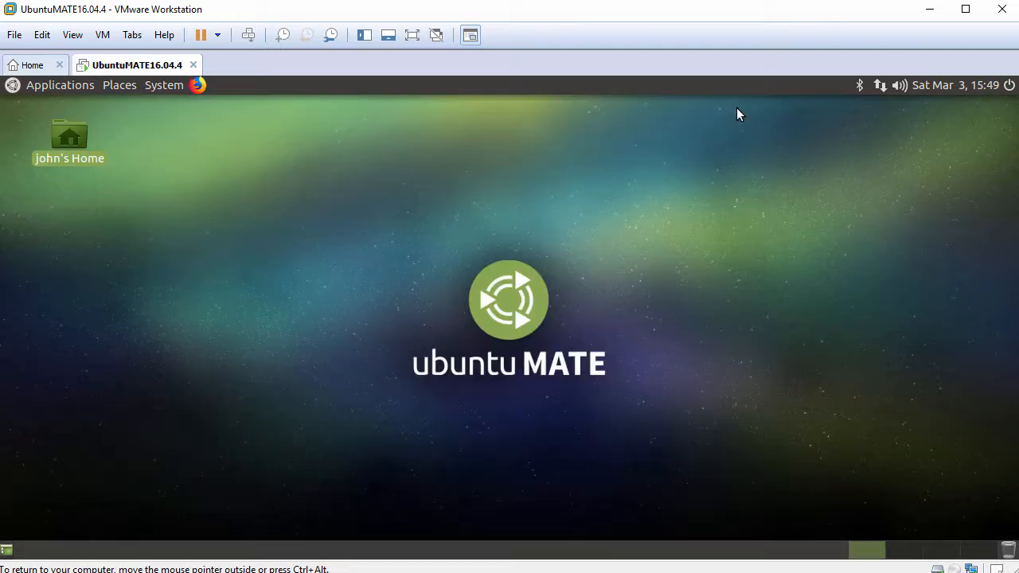
{"action": "left_click", "coordinate": [57, 86]}
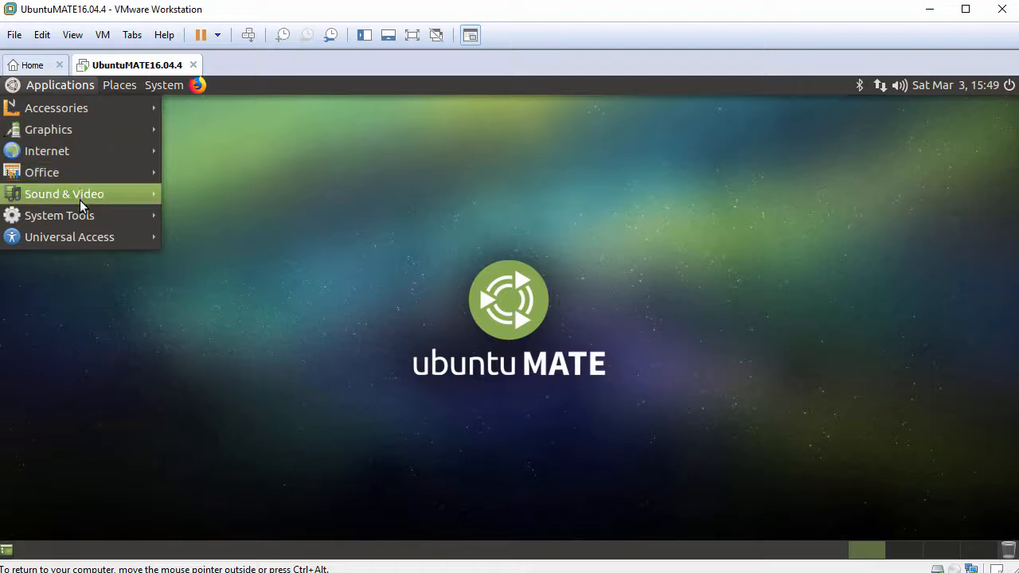
{"action": "mouse_move", "coordinate": [79, 218]}
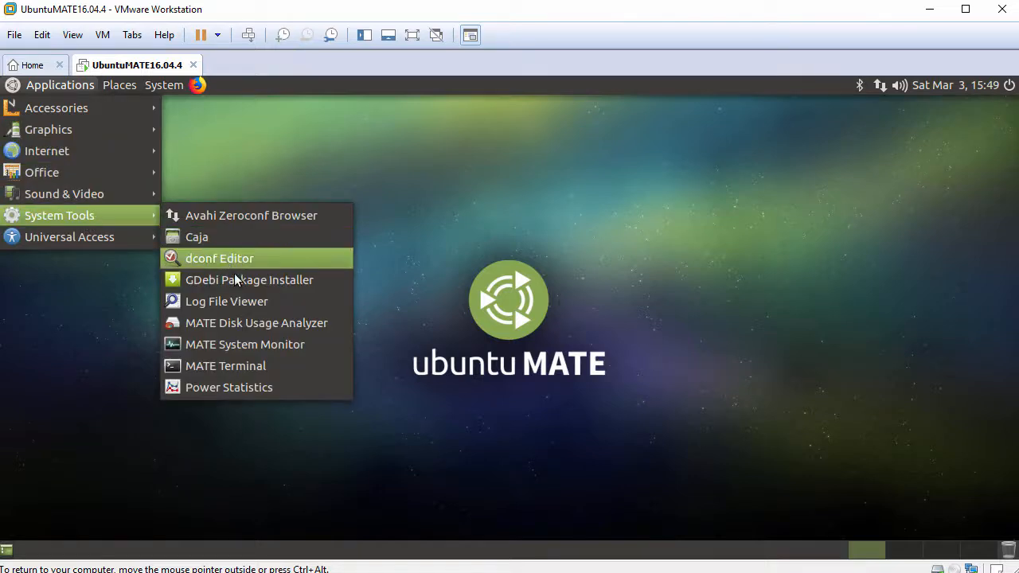
{"action": "left_click", "coordinate": [254, 368]}
{"action": "key", "text": "ctrl+plus"}
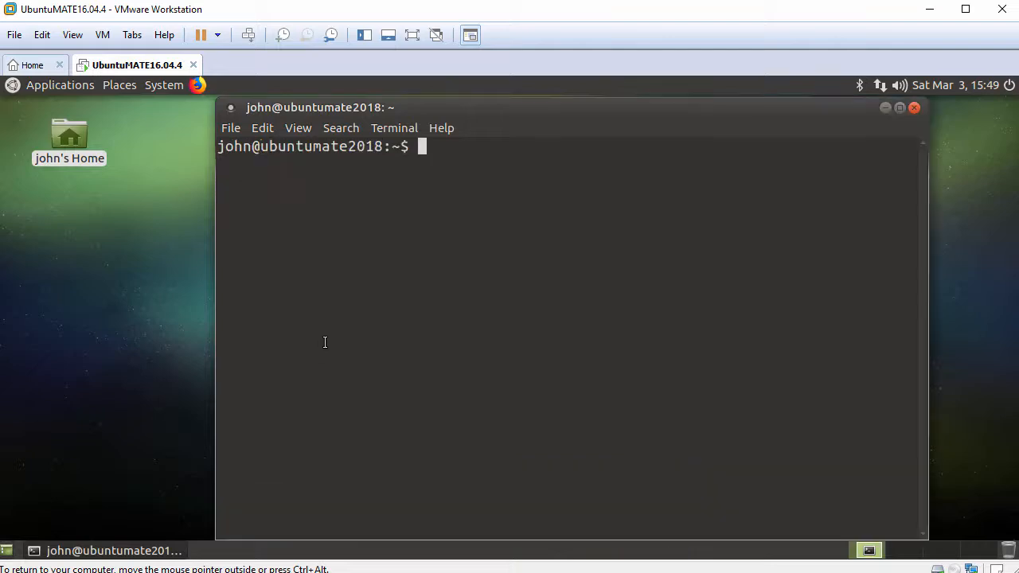
{"action": "left_click_drag", "start_coordinate": [510, 118], "coordinate": [384, 117]}
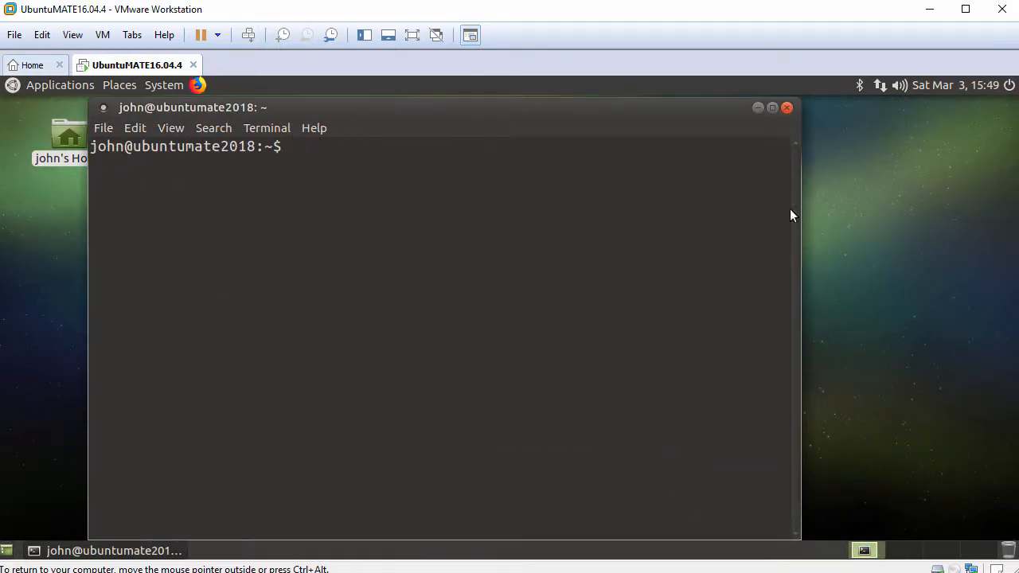
{"action": "left_click_drag", "start_coordinate": [799, 201], "coordinate": [940, 208]}
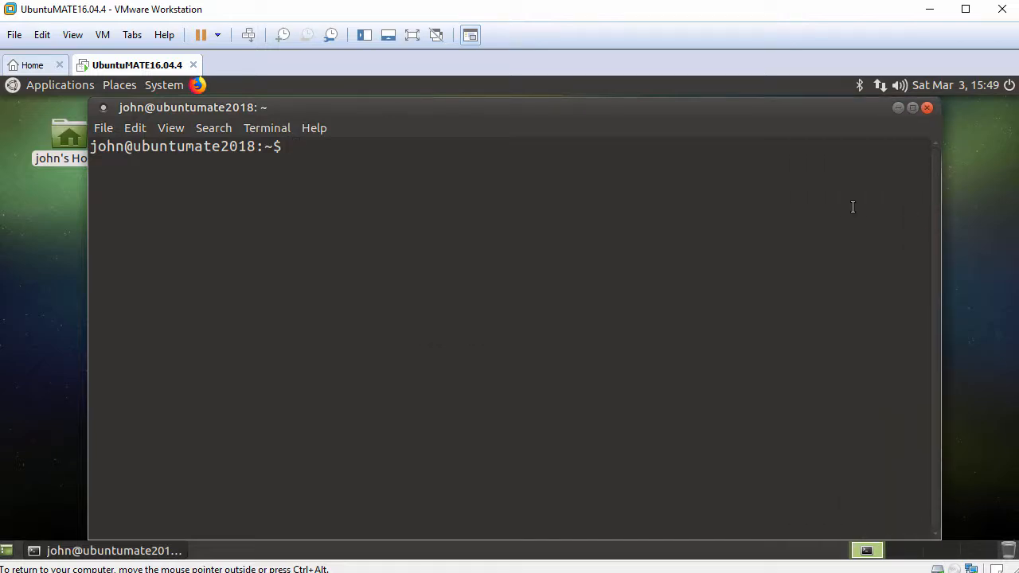
- Run hostnamectl and systemctl status open-vm-tools.service to confirm the service is active
{"action": "key", "text": "Return"}
{"action": "type", "text": "hostnamectl"}
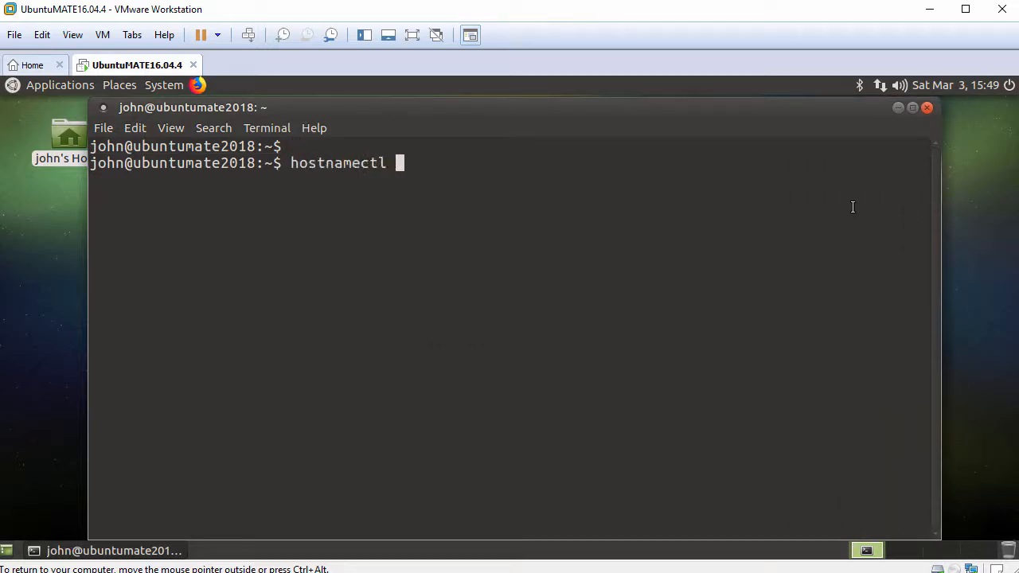
{"action": "key", "text": "Return"}
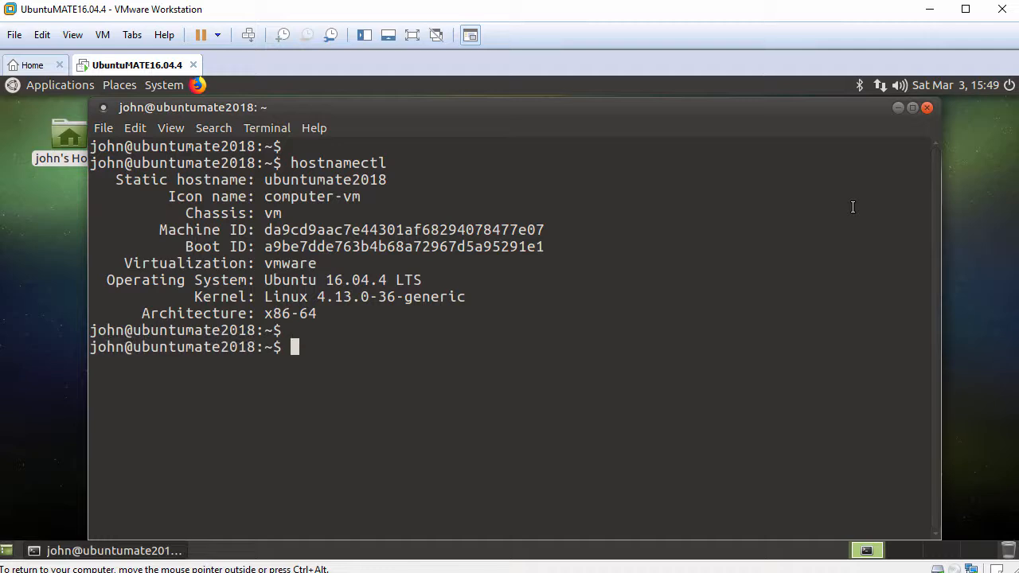
{"action": "type", "text": "systemctl status "}
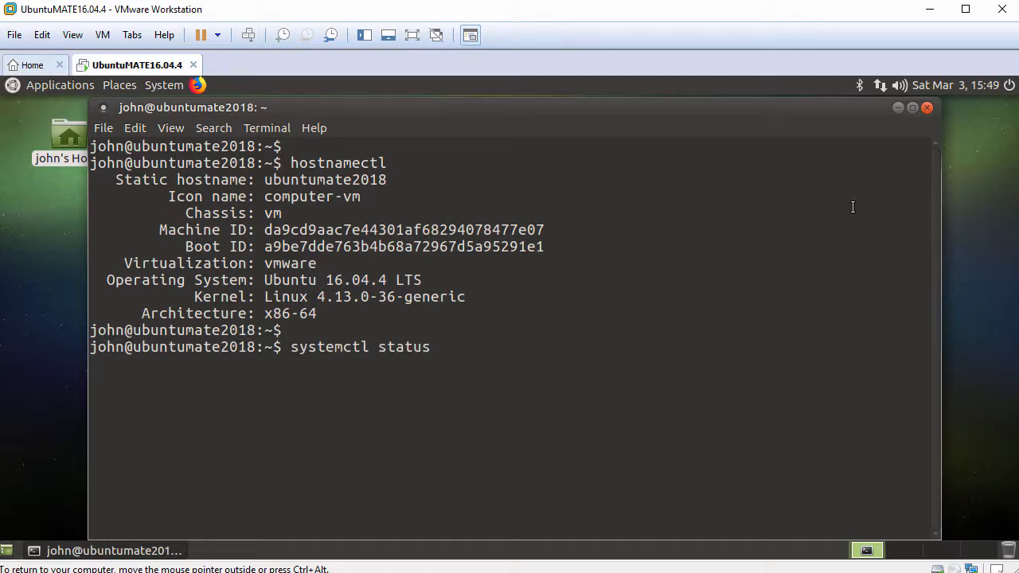
{"action": "type", "text": "open-vm"}
{"action": "key", "text": "Tab"}
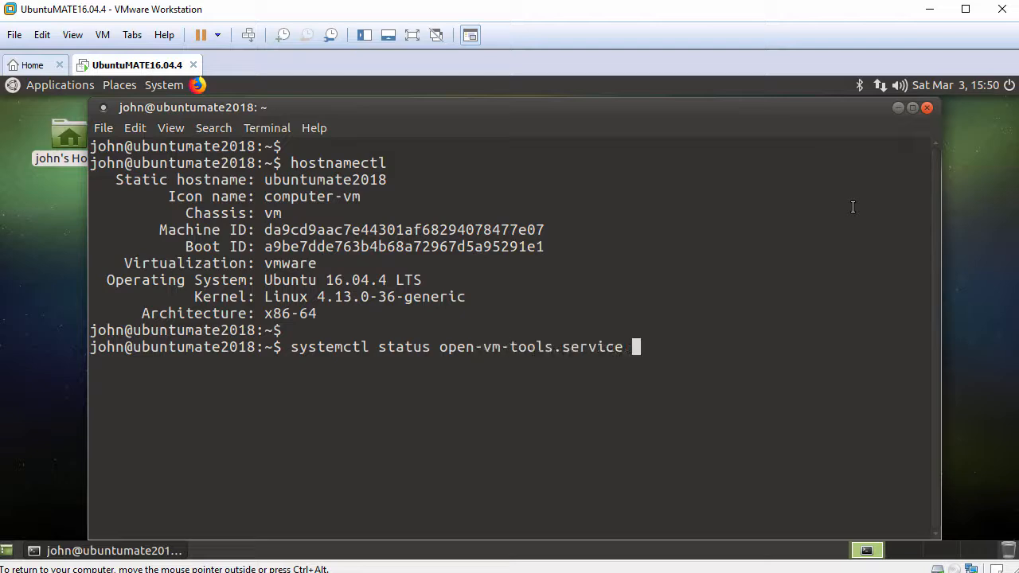
{"action": "key", "text": "Return"}
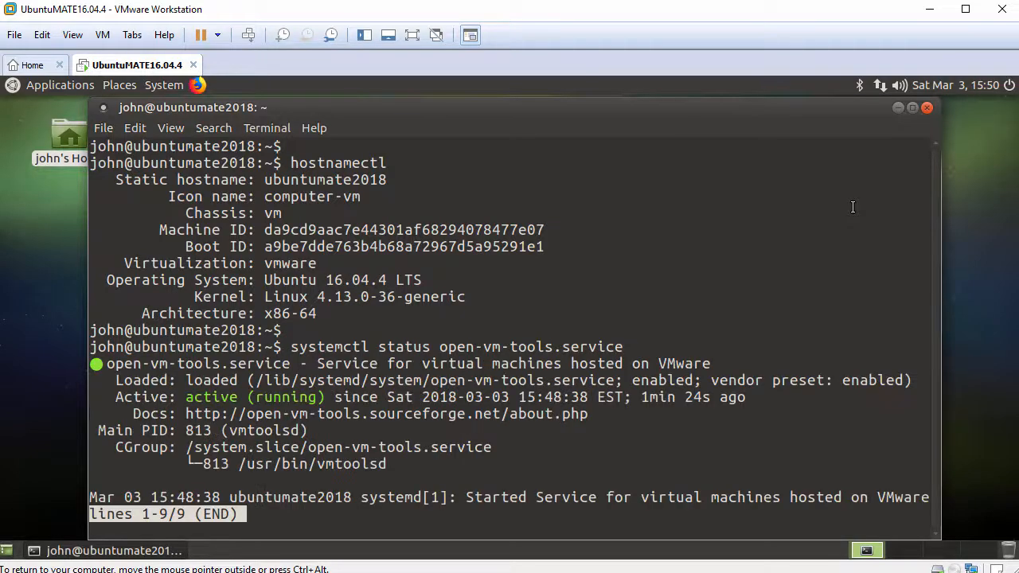
{"action": "key", "text": "q"}
{"action": "key", "text": "Return"}
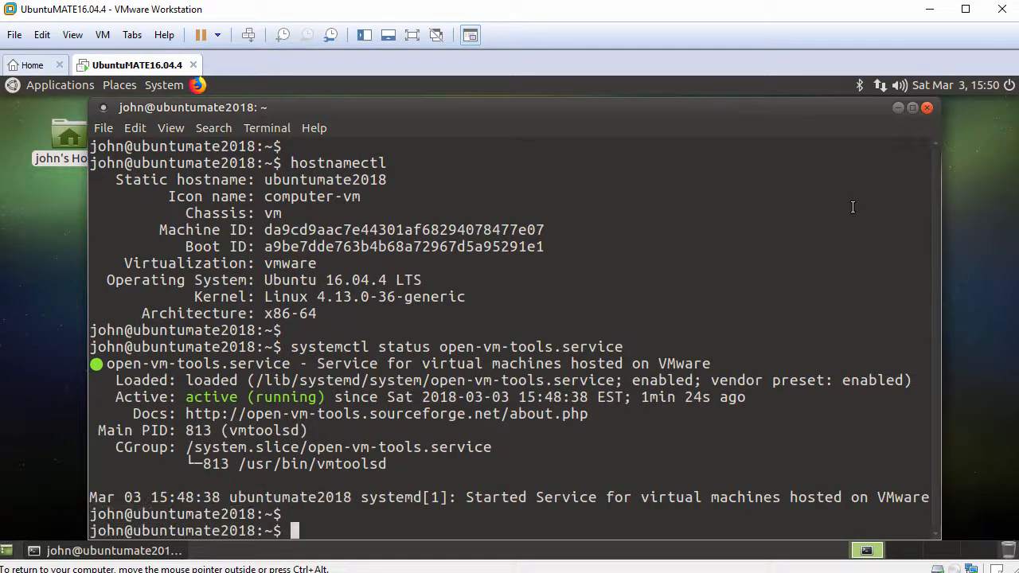
{"action": "type", "text": "ping -c 3 www.google.com"}
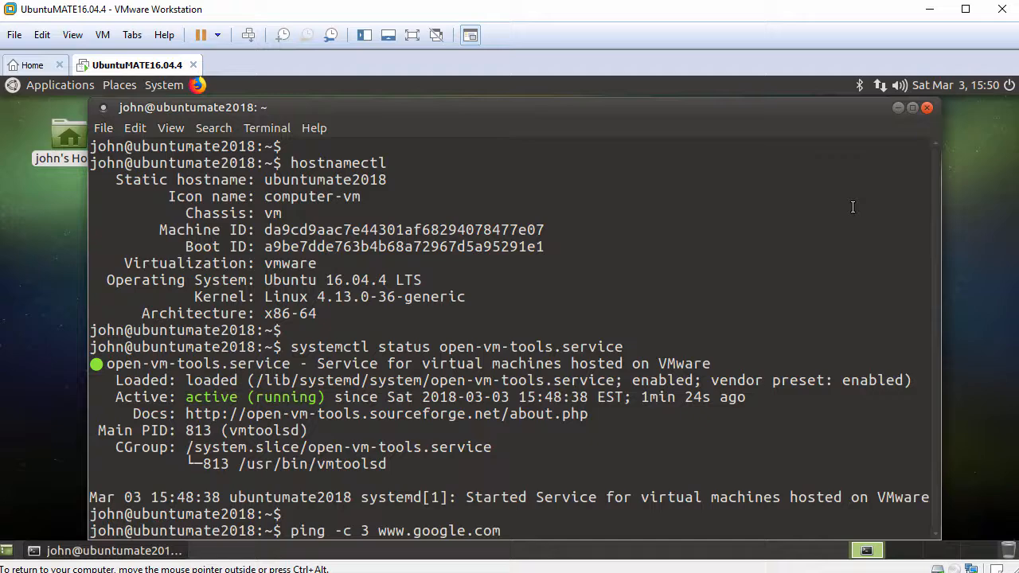
{"action": "key", "text": "Return"}
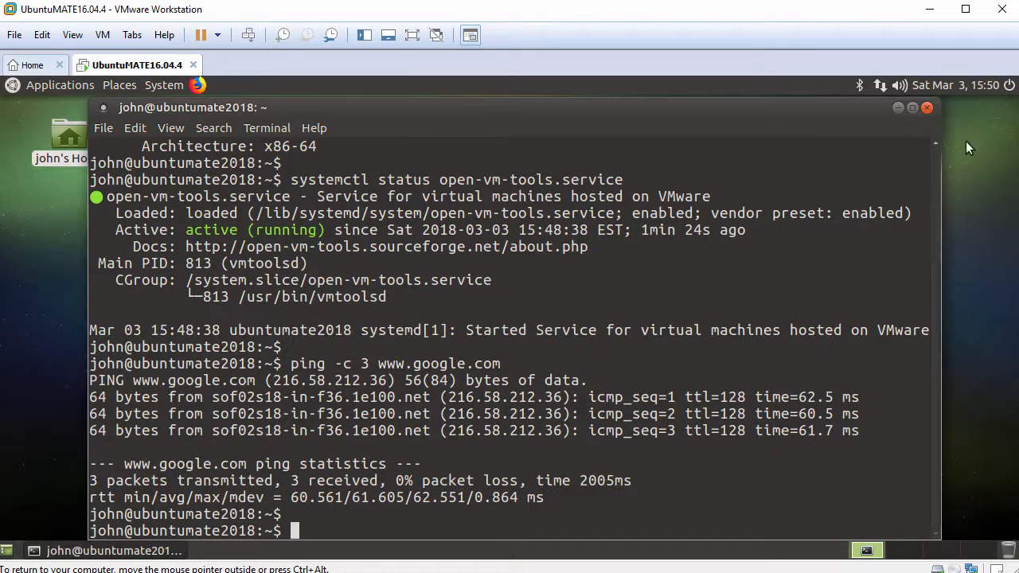
{"action": "left_click", "coordinate": [928, 108]}
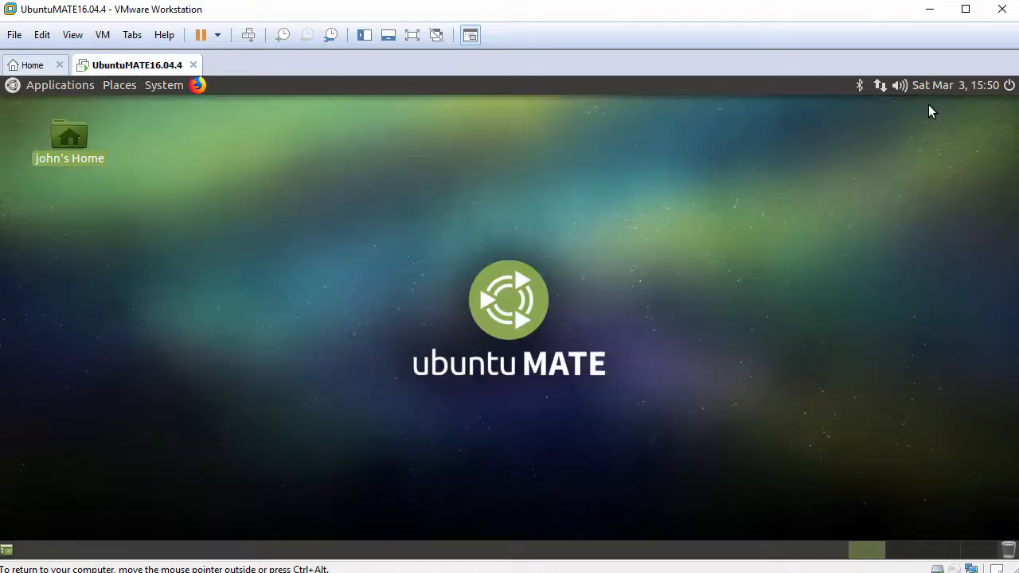
- Choose the dark wood ubuntu MATE background with Style set to Stretch in Appearance Preferences
{"action": "right_click", "coordinate": [305, 138]}
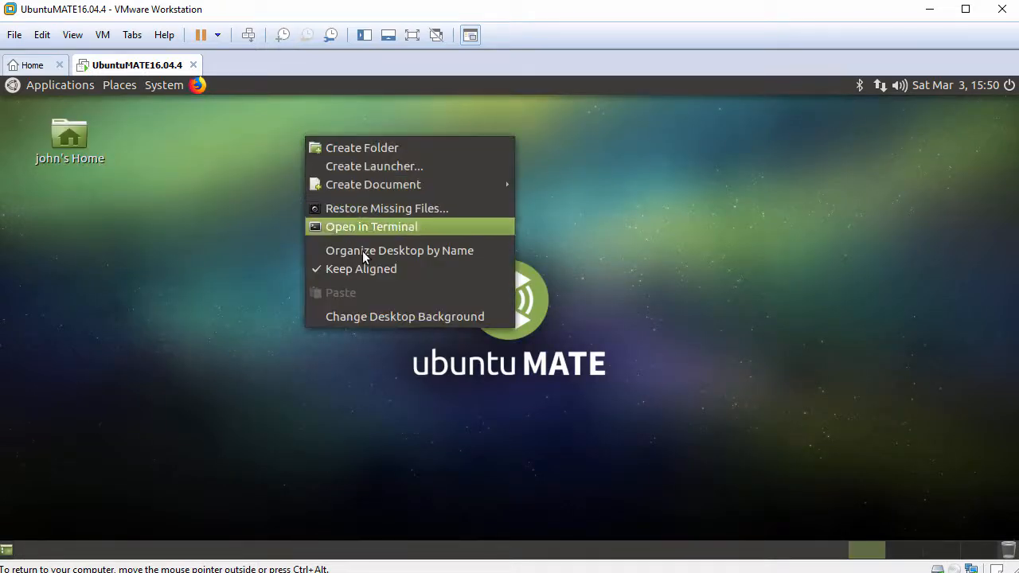
{"action": "left_click", "coordinate": [385, 317]}
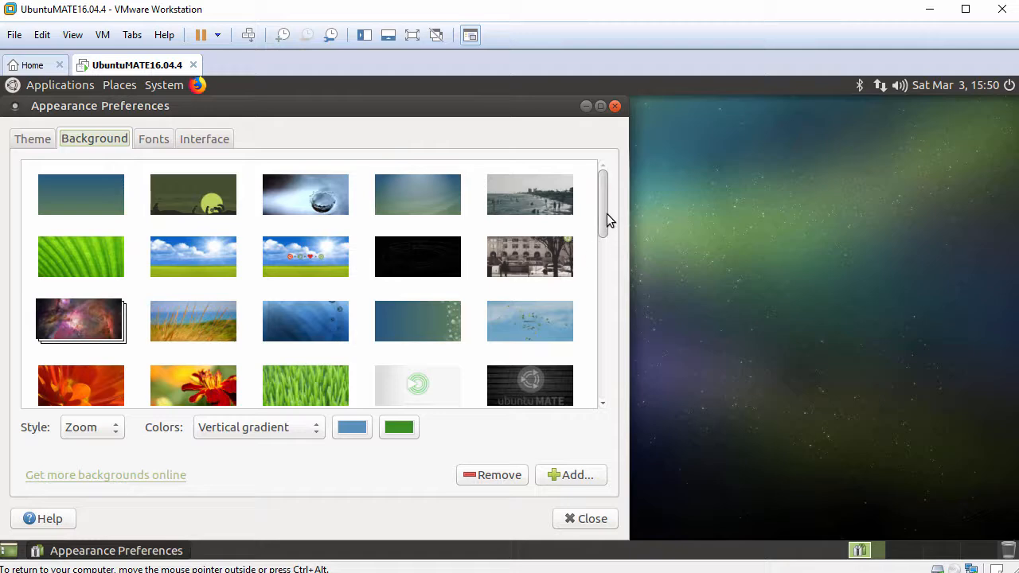
{"action": "left_click_drag", "start_coordinate": [605, 210], "coordinate": [603, 259]}
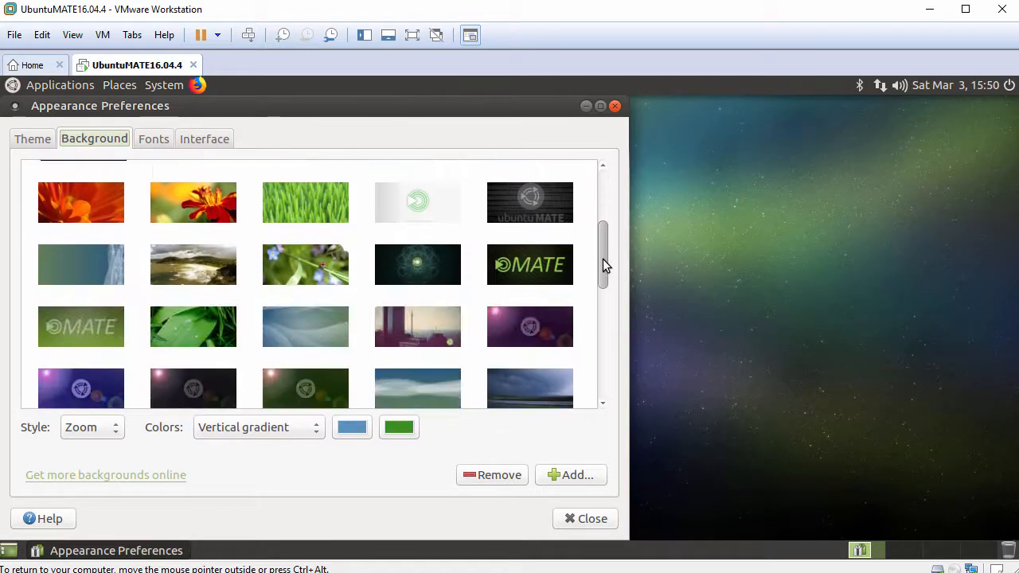
{"action": "left_click", "coordinate": [543, 208]}
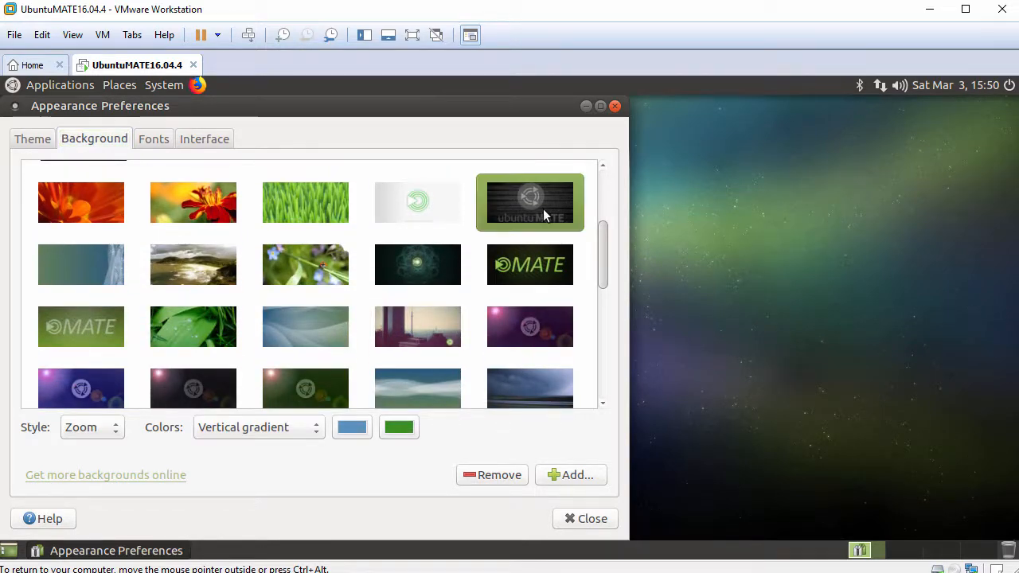
{"action": "left_click", "coordinate": [115, 429]}
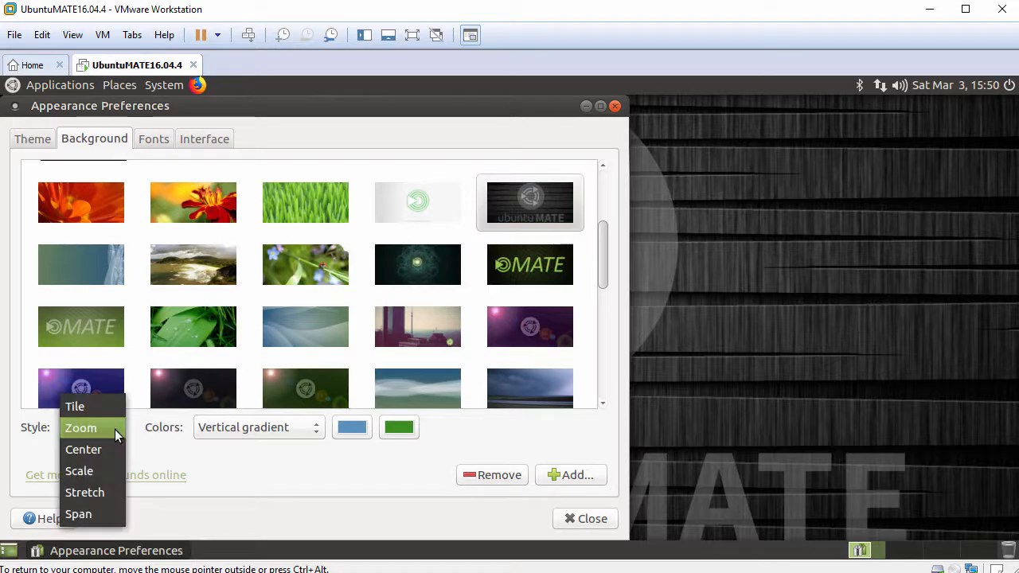
{"action": "left_click", "coordinate": [98, 493]}
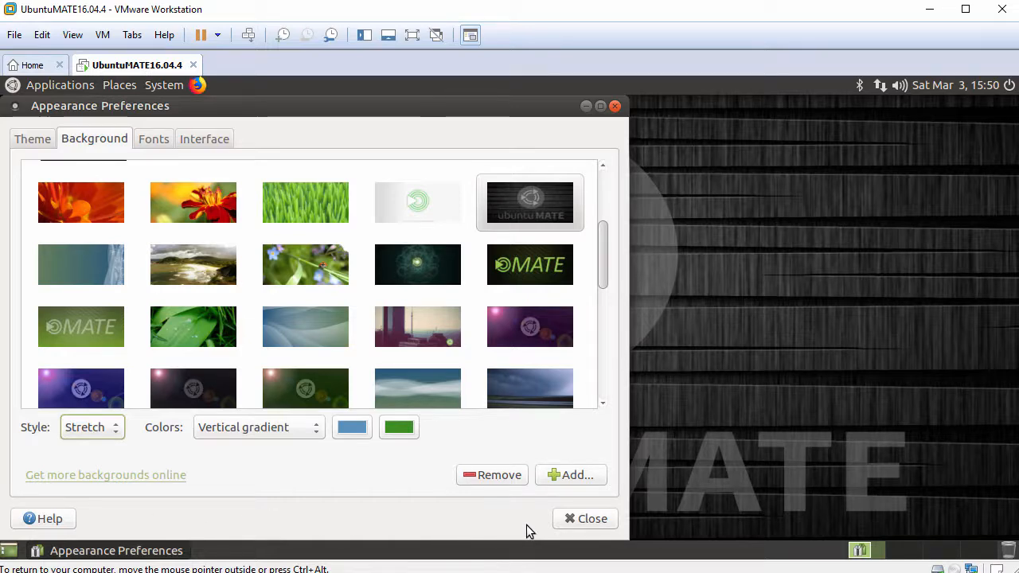
{"action": "left_click", "coordinate": [578, 525]}
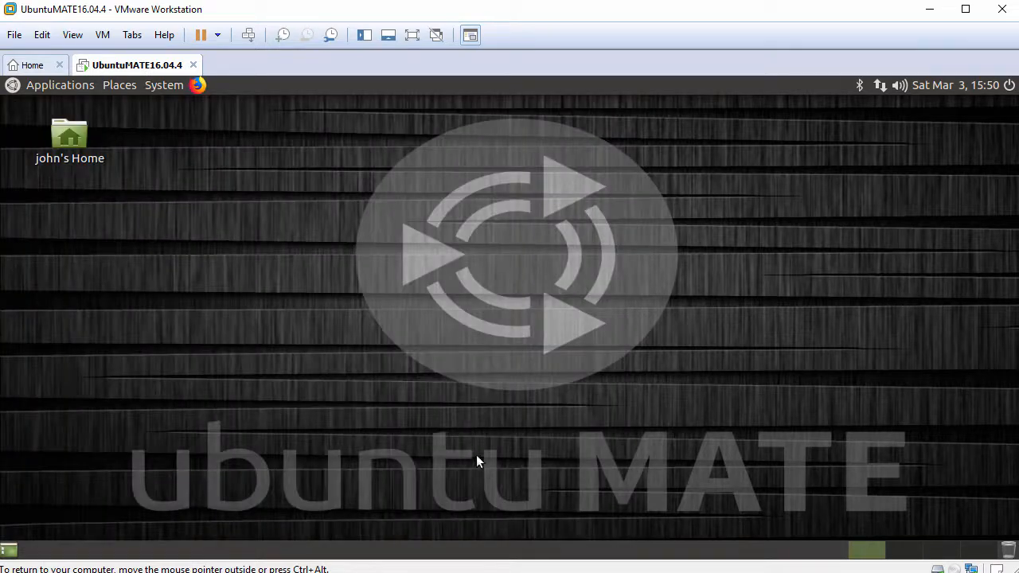
- Browse the Applications categories, then Places and System with its Administration and Preferences submenus
{"action": "left_click", "coordinate": [49, 86]}
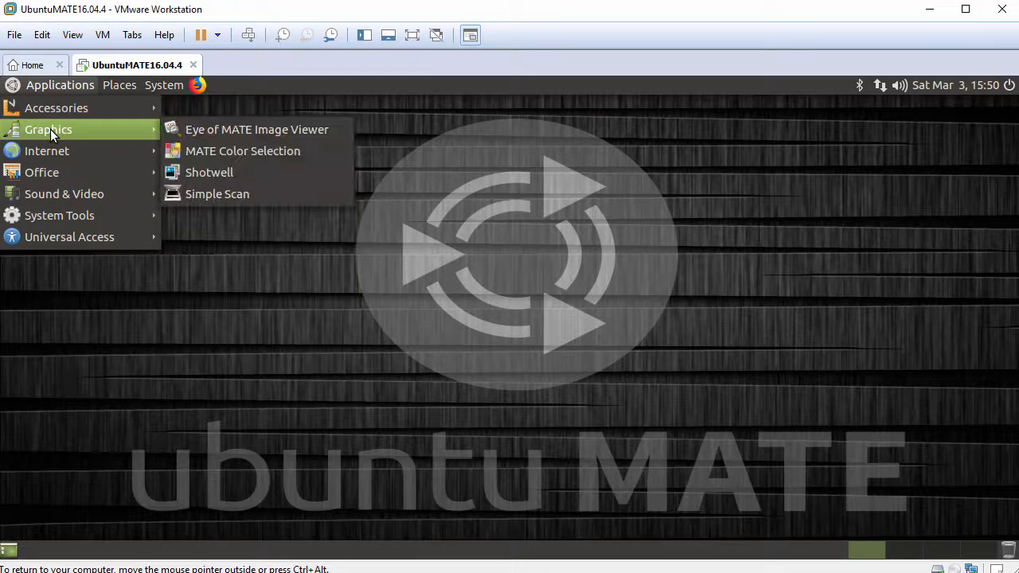
{"action": "mouse_move", "coordinate": [52, 151]}
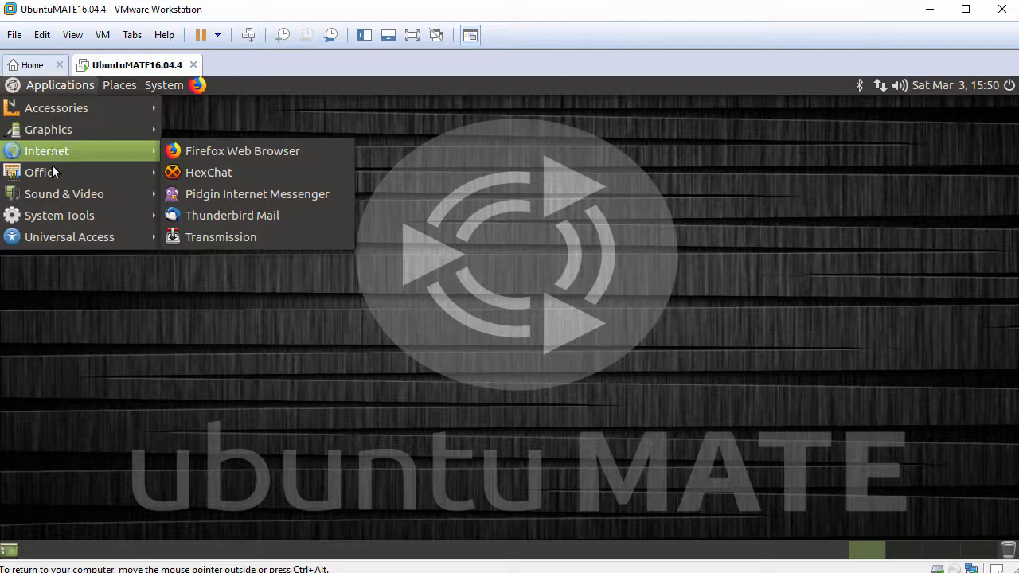
{"action": "mouse_move", "coordinate": [57, 192]}
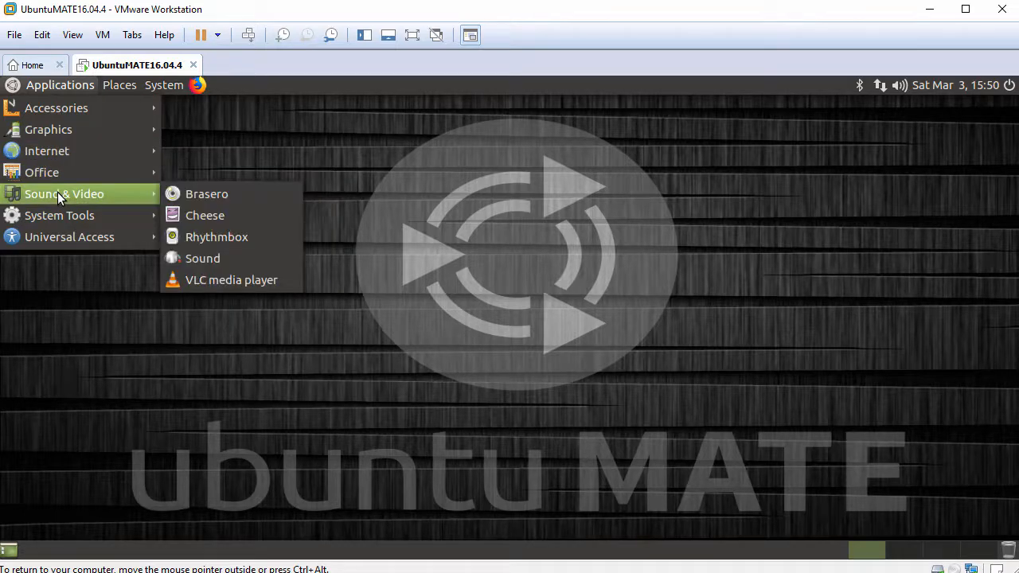
{"action": "mouse_move", "coordinate": [57, 216]}
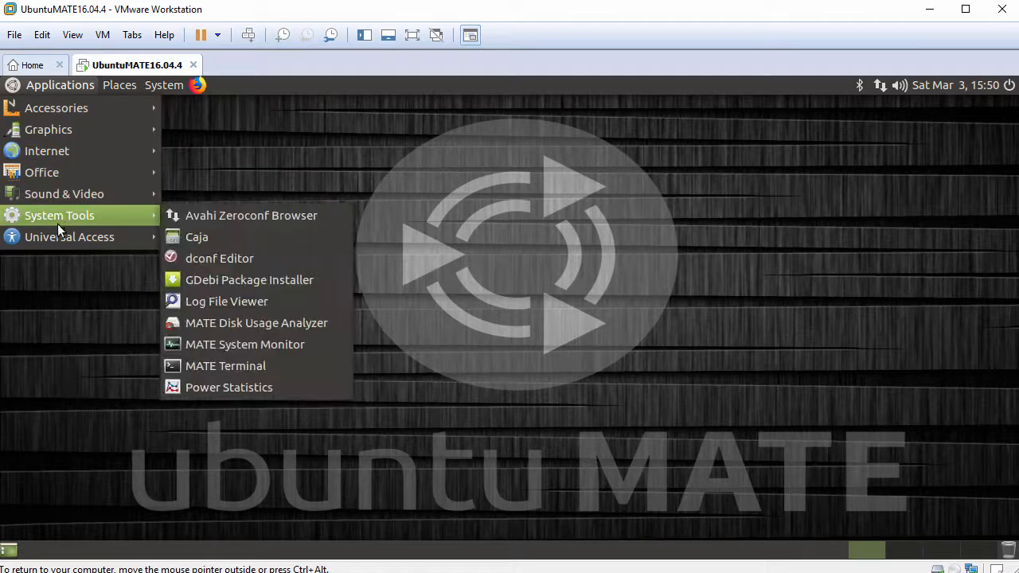
{"action": "mouse_move", "coordinate": [57, 236]}
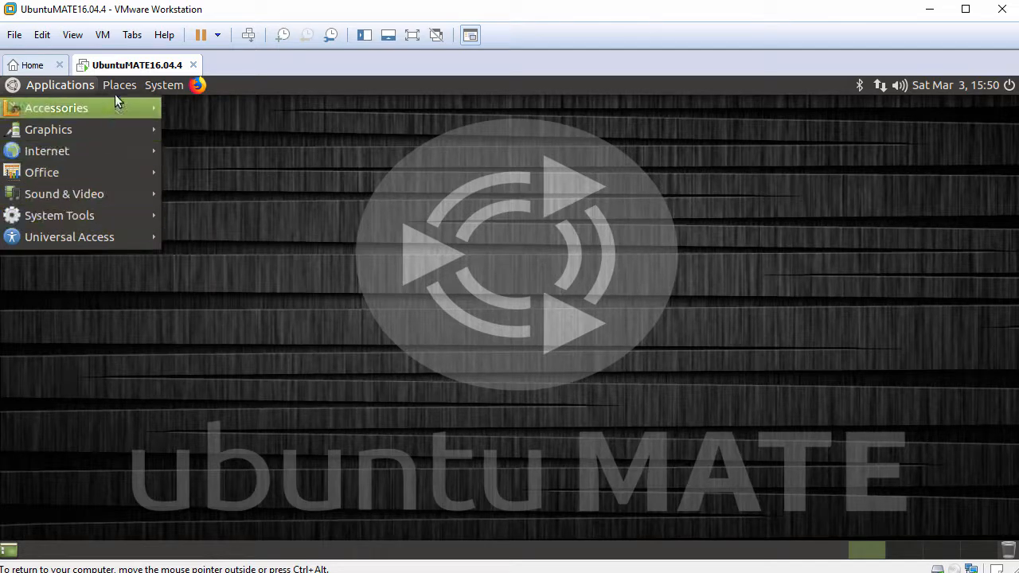
{"action": "mouse_move", "coordinate": [120, 85]}
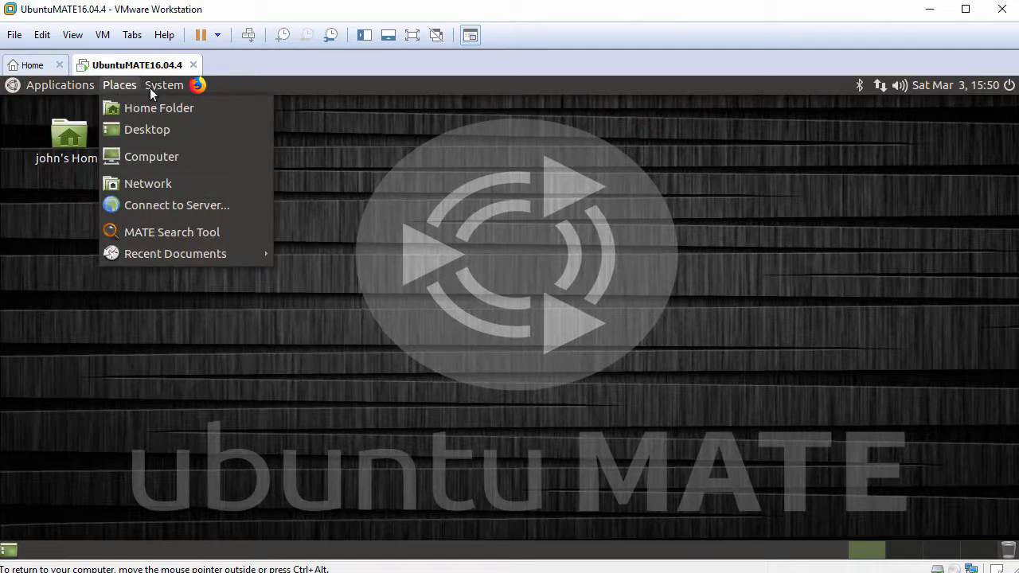
{"action": "mouse_move", "coordinate": [164, 86]}
{"action": "mouse_move", "coordinate": [211, 111]}
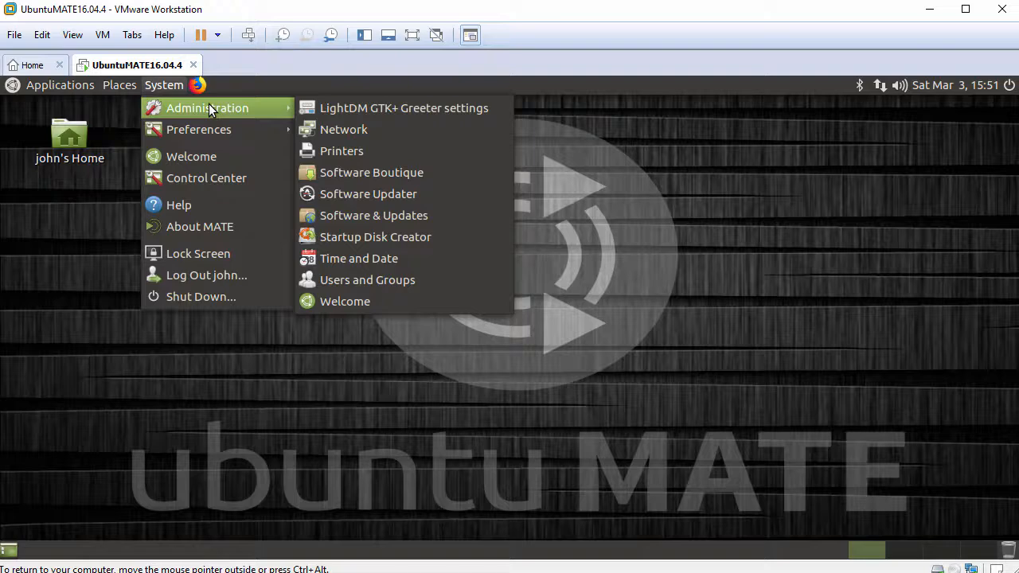
{"action": "mouse_move", "coordinate": [210, 133]}
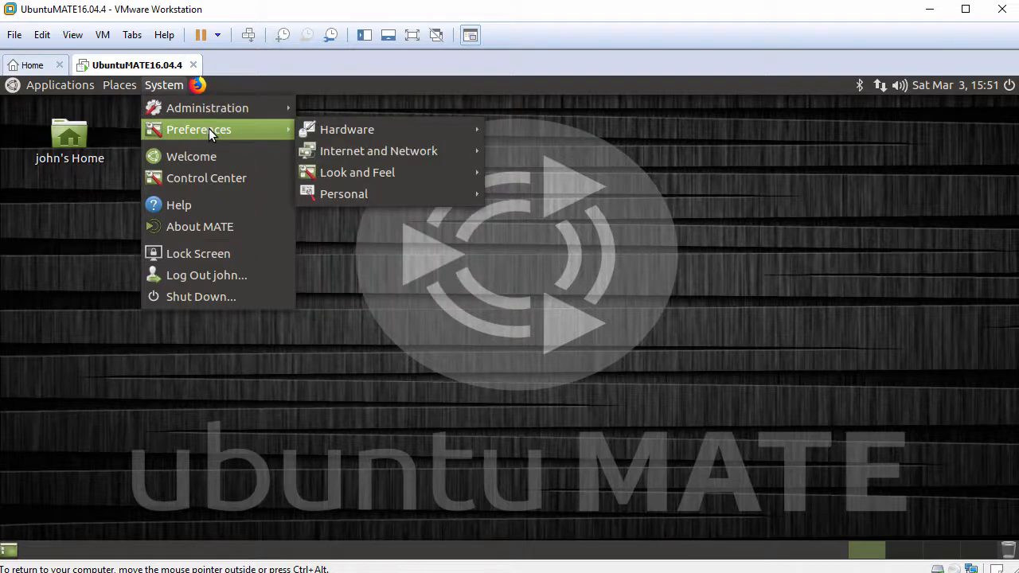
- Open Control Center, view Administration, Hardware, Internet and Network, Look and Feel, Personal, then close it
{"action": "left_click", "coordinate": [205, 179]}
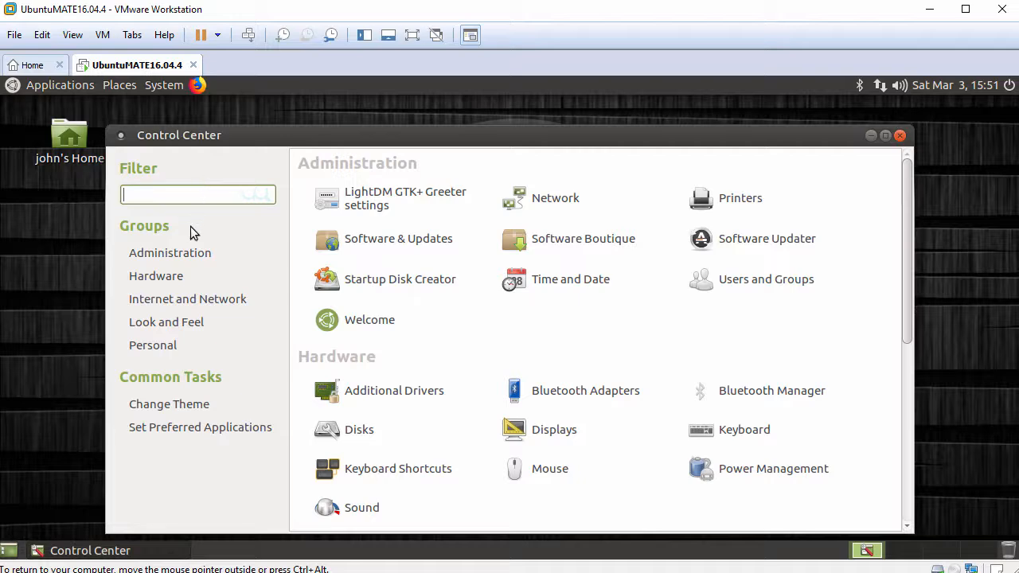
{"action": "left_click", "coordinate": [184, 258]}
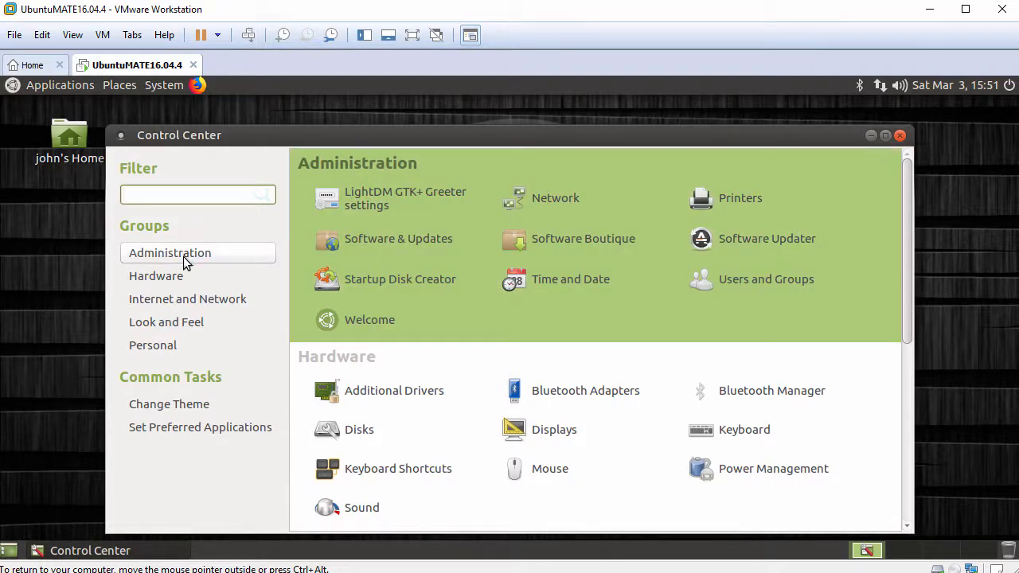
{"action": "left_click", "coordinate": [180, 280]}
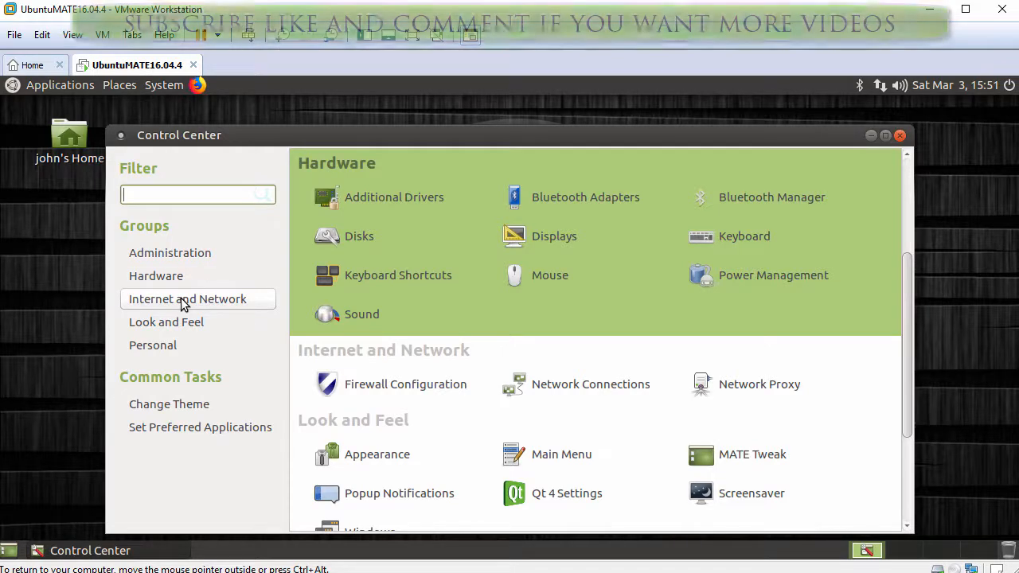
{"action": "left_click", "coordinate": [183, 301]}
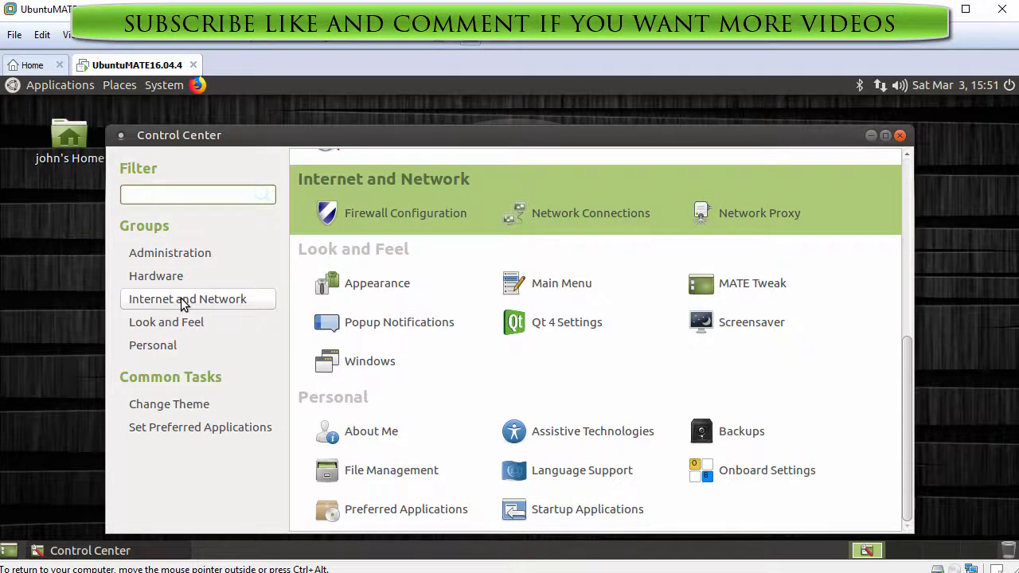
{"action": "left_click", "coordinate": [182, 321]}
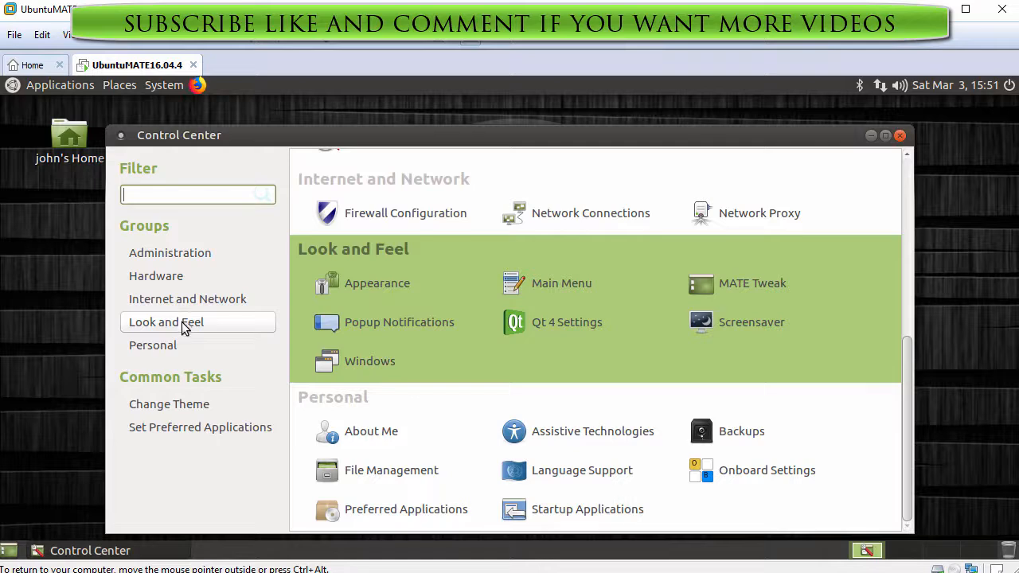
{"action": "left_click", "coordinate": [179, 345]}
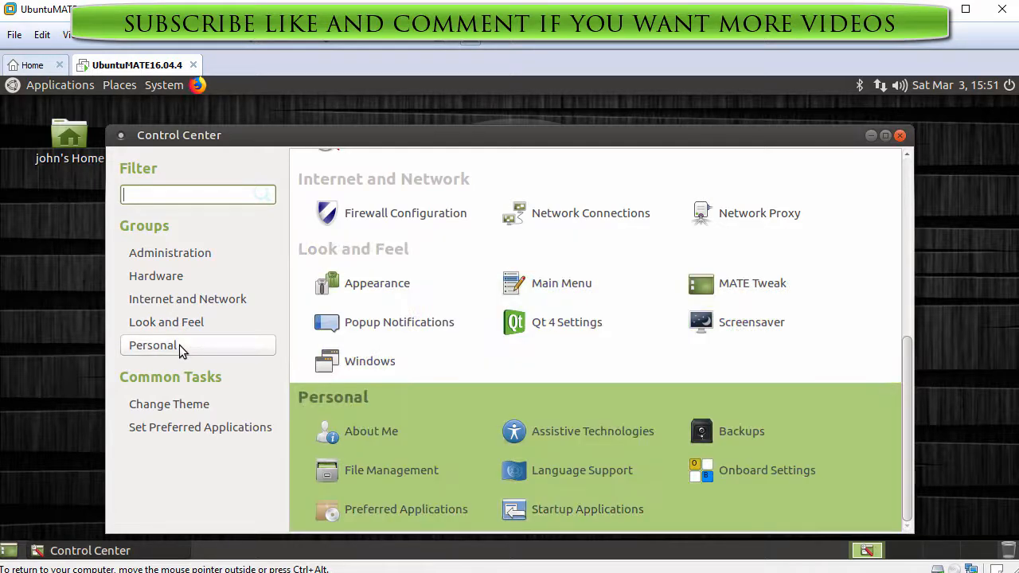
{"action": "left_click", "coordinate": [900, 136]}
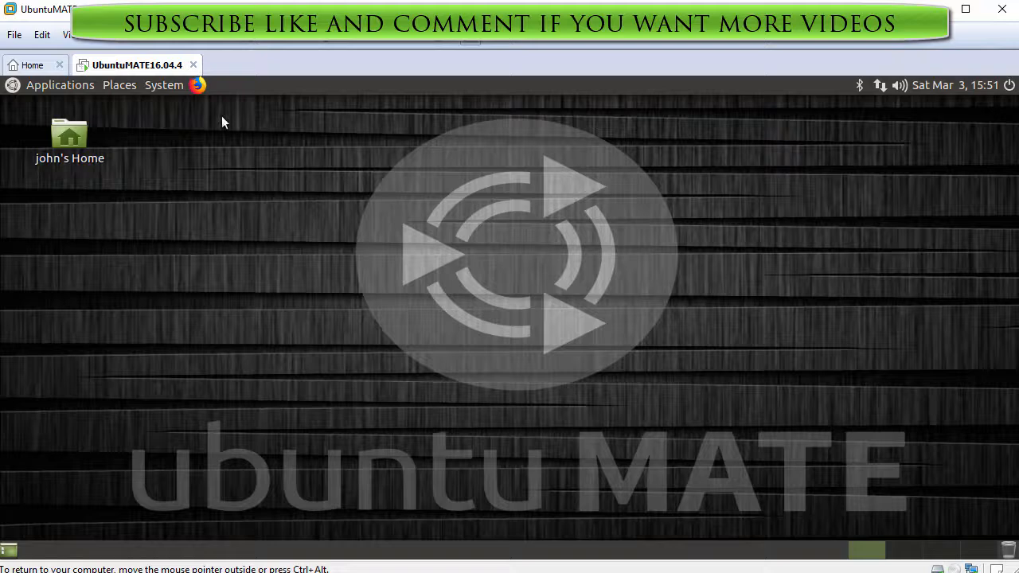
- View the About MATE box (MATE 1.12.1) from the System menu, then close it
{"action": "left_click", "coordinate": [164, 85]}
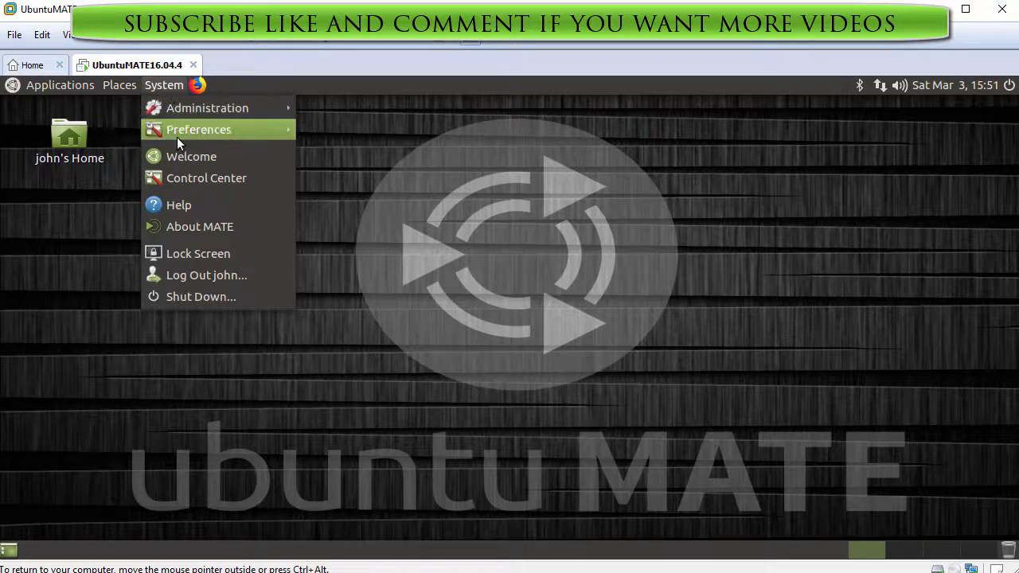
{"action": "left_click", "coordinate": [190, 227]}
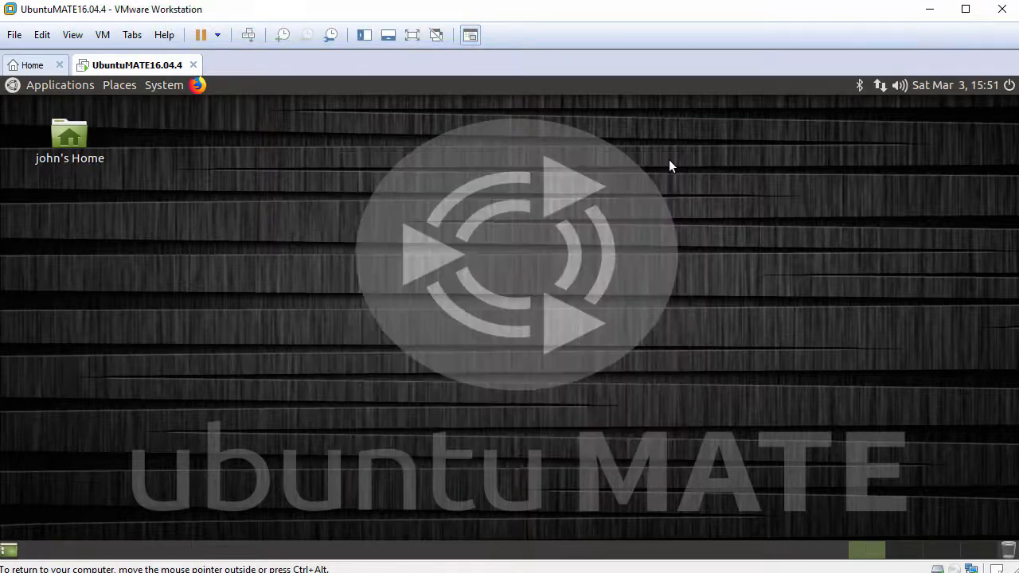
{"action": "left_click", "coordinate": [667, 164]}
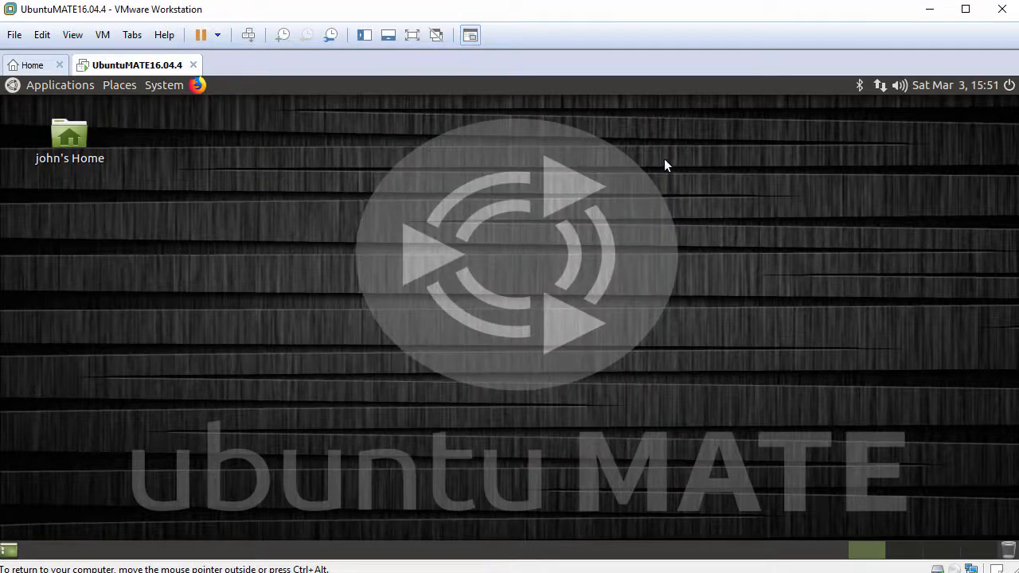
- Bring up the Shut Down prompt, cancel it, and release input from the VM with Ctrl+Alt
{"action": "left_click", "coordinate": [167, 90]}
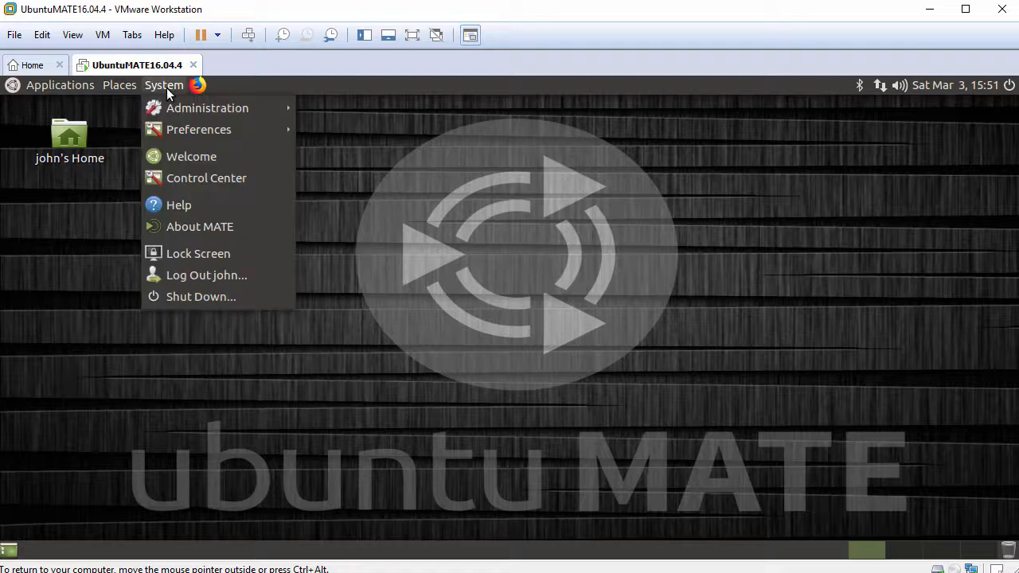
{"action": "left_click", "coordinate": [200, 295]}
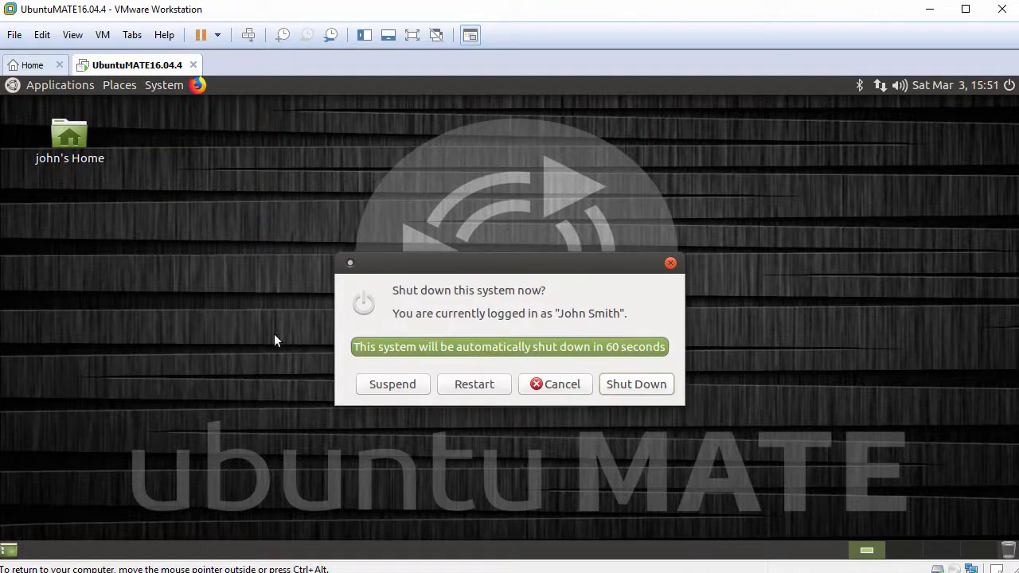
{"action": "left_click", "coordinate": [560, 386]}
{"action": "key", "text": "ctrl+alt"}
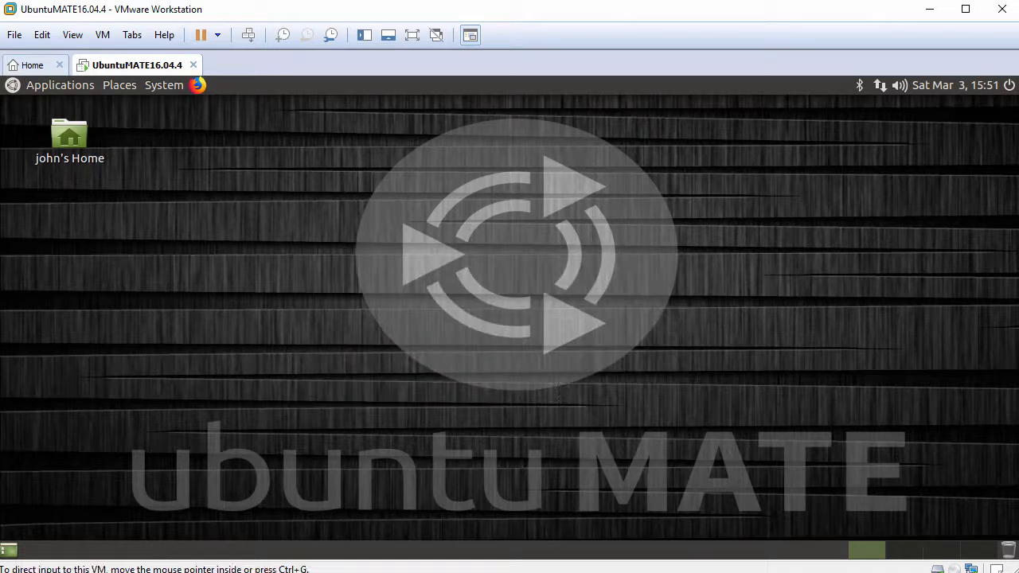